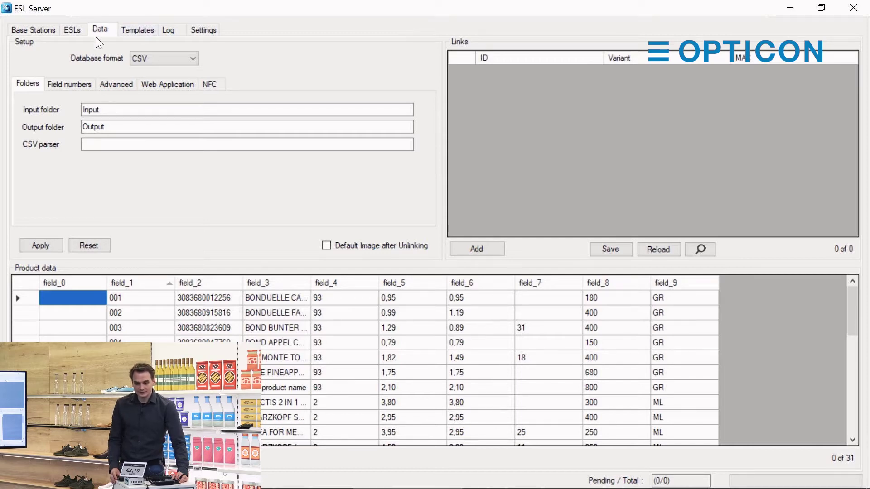
# Look over the Database format options and leave CSV selected.
pyautogui.click(152, 59)
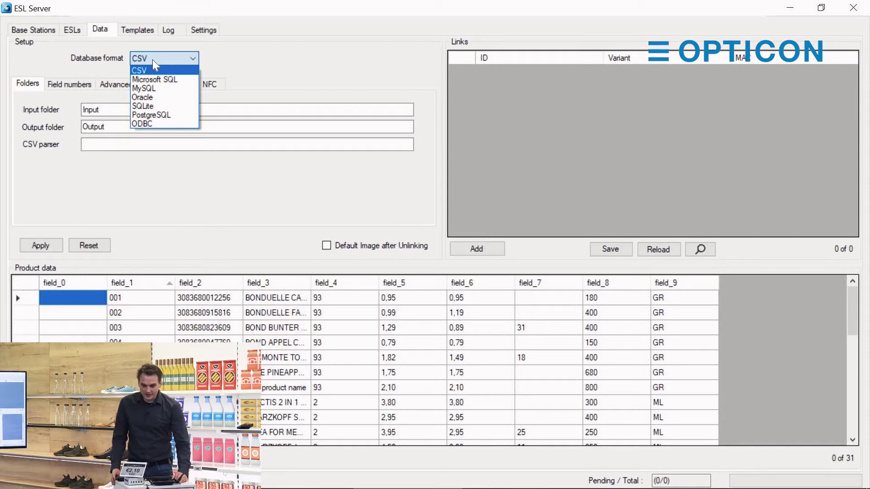
pyautogui.click(70, 72)
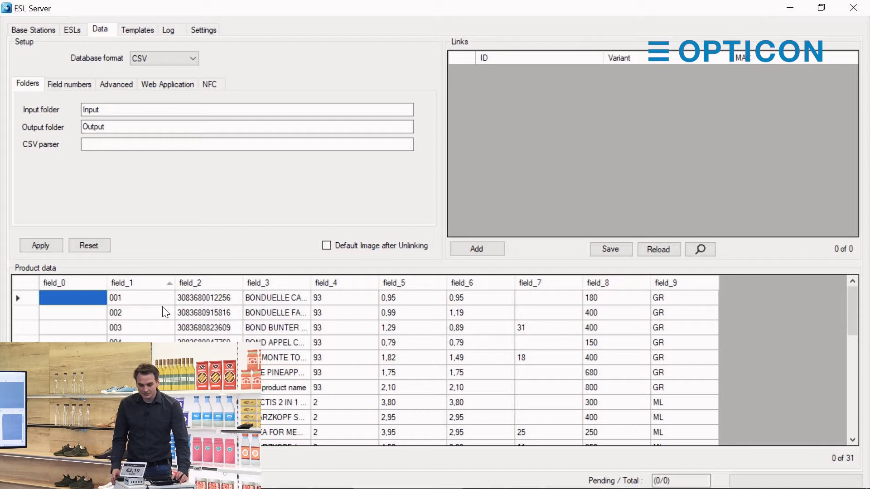
# In Edge, load localhost:8015/phpmyadmin using address-bar autocomplete.
pyautogui.moveTo(453, 486)
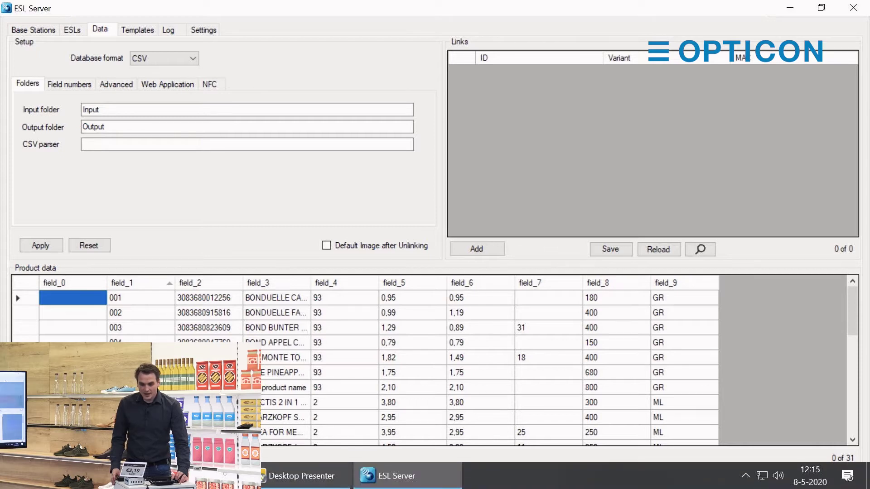
pyautogui.hotkey('alt', 'Tab')
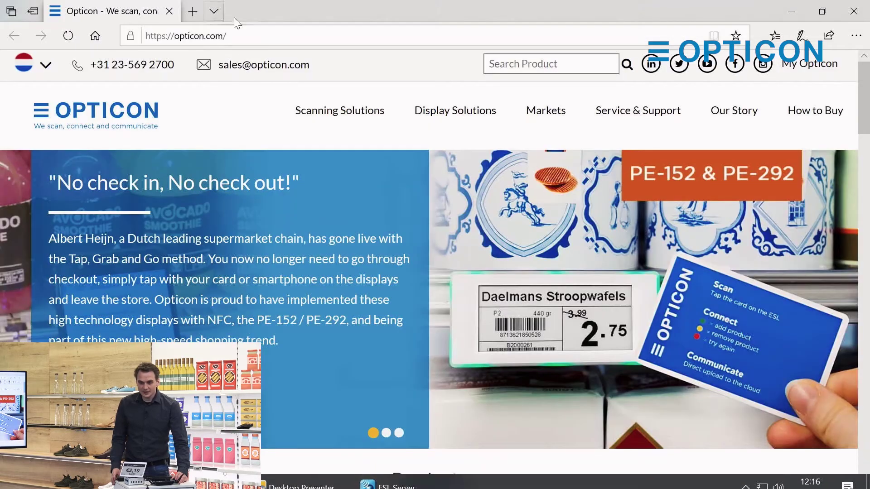
pyautogui.click(211, 35)
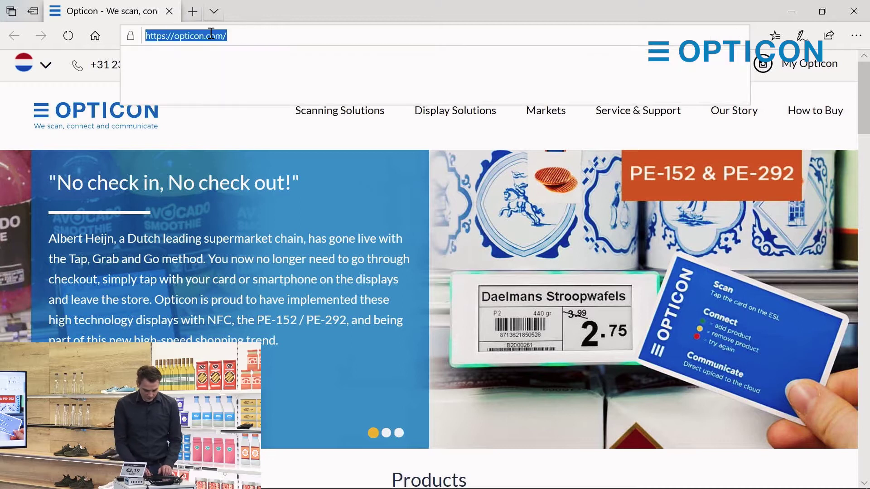
pyautogui.write('localhost:8015/')
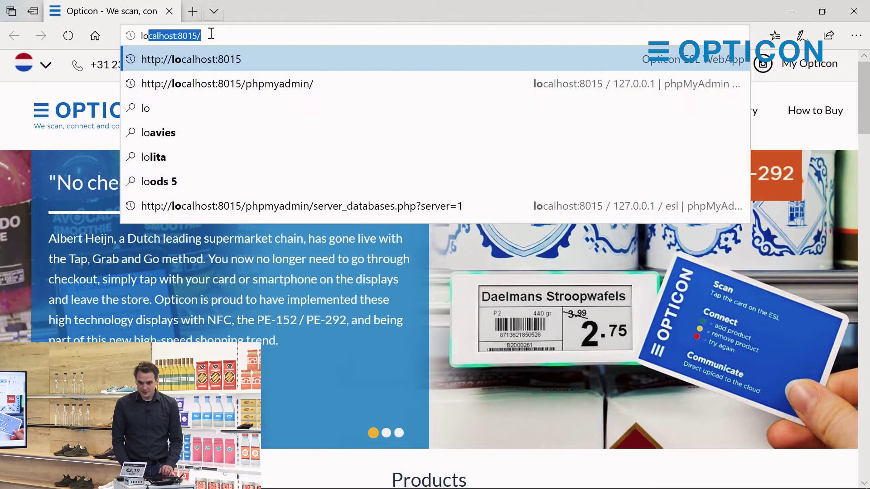
pyautogui.press('End')
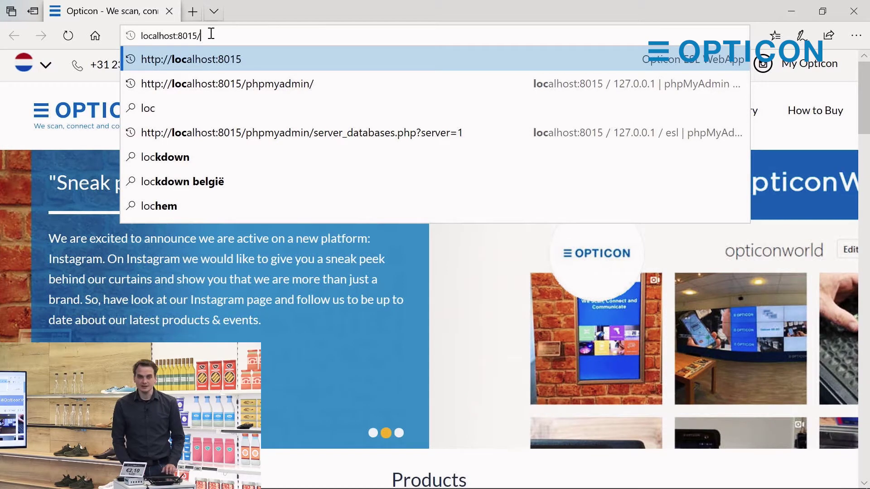
pyautogui.write('phpmyadmin')
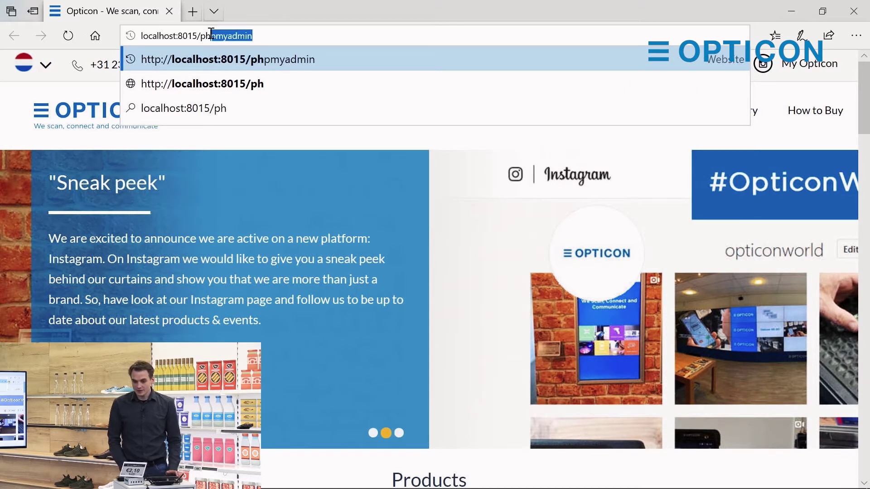
pyautogui.press('End')
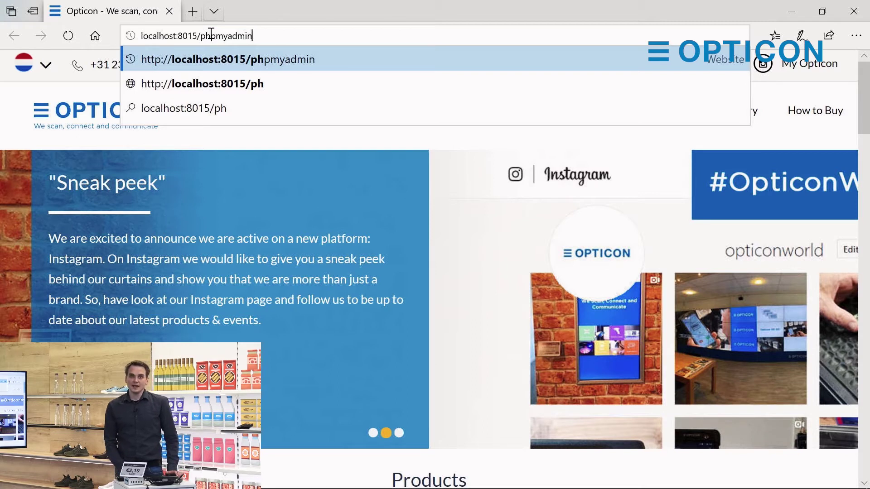
pyautogui.press('Return')
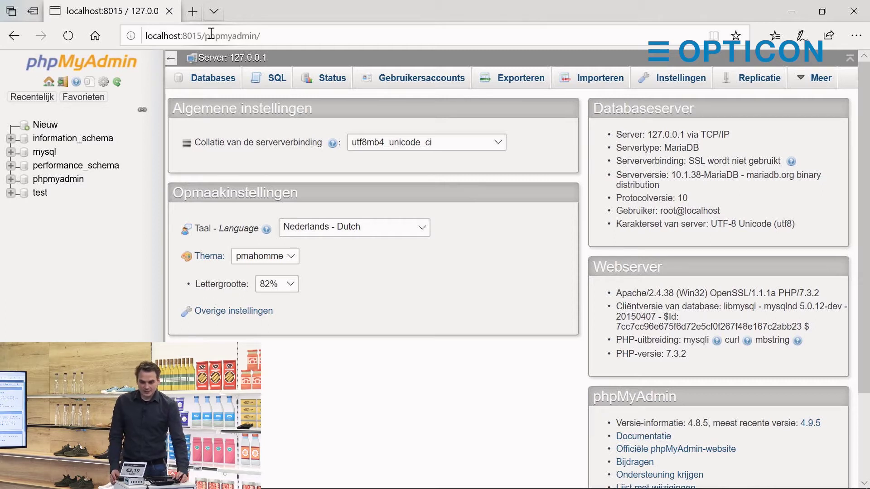
# Create an empty phpMyAdmin database named esl, then close Edge.
pyautogui.click(45, 127)
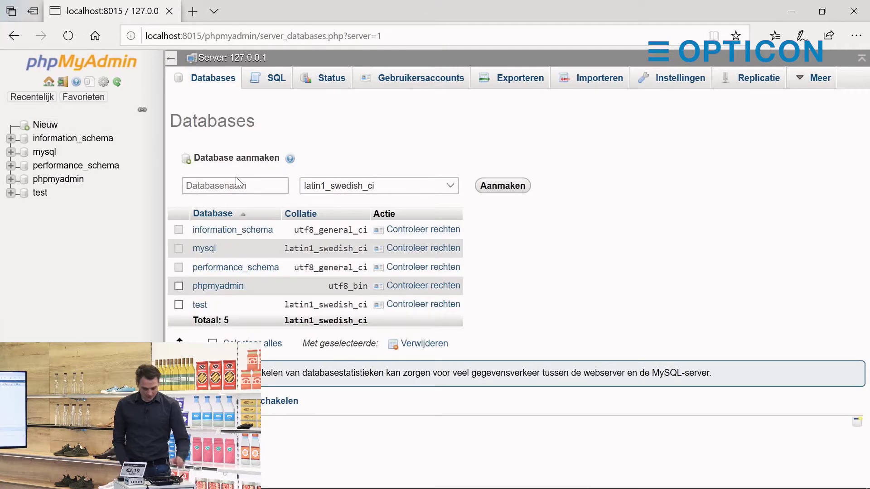
pyautogui.click(234, 185)
pyautogui.write('esl')
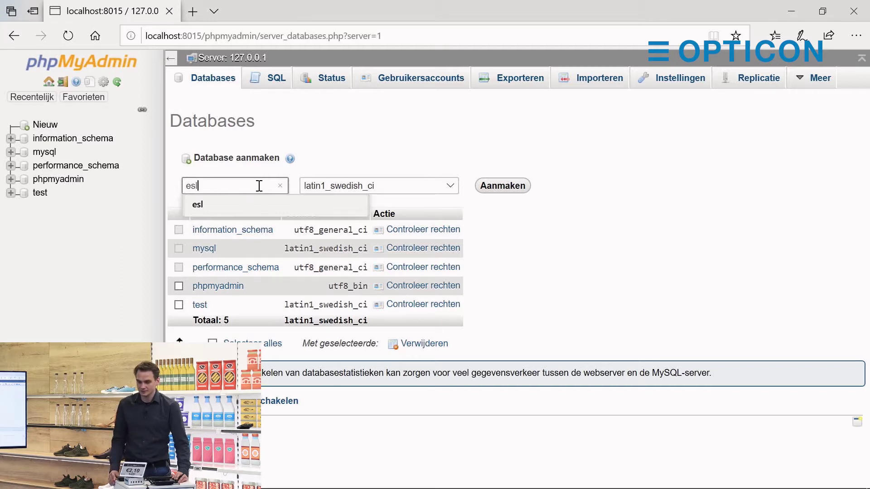
pyautogui.click(484, 187)
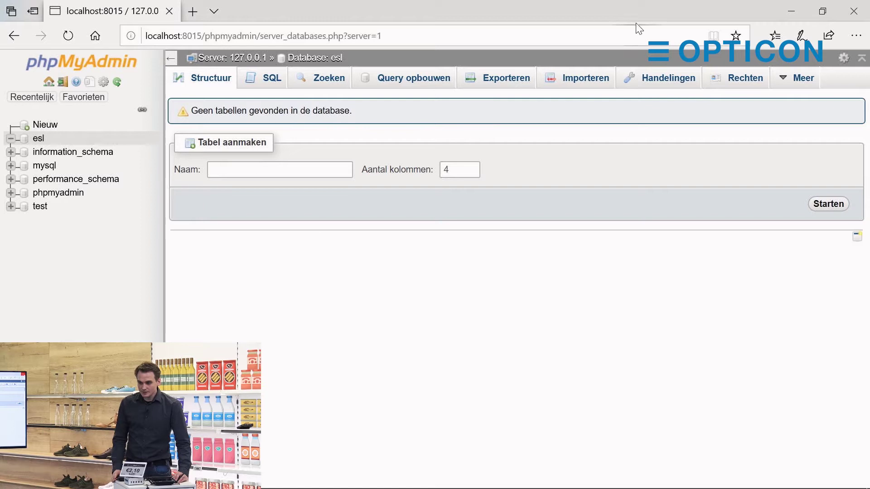
pyautogui.click(854, 11)
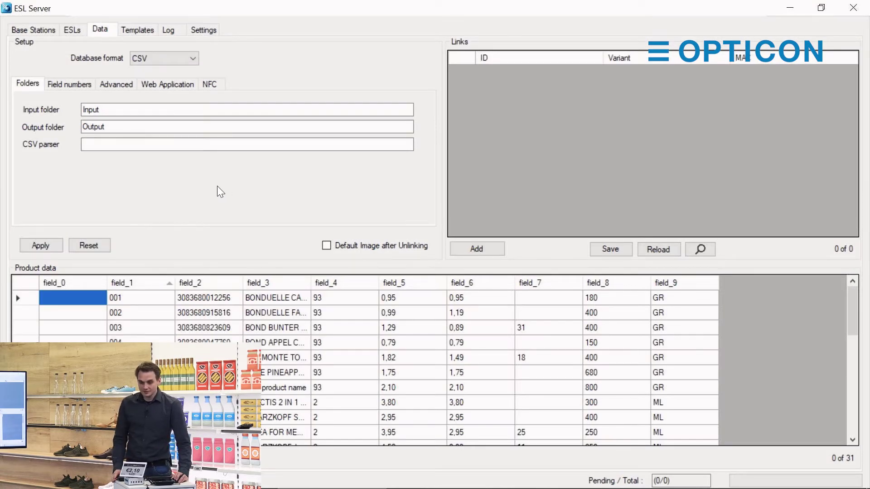
# Import Examples\MySQL\ESL Server.config through Settings > Import / Export and acknowledge the success message.
pyautogui.click(203, 29)
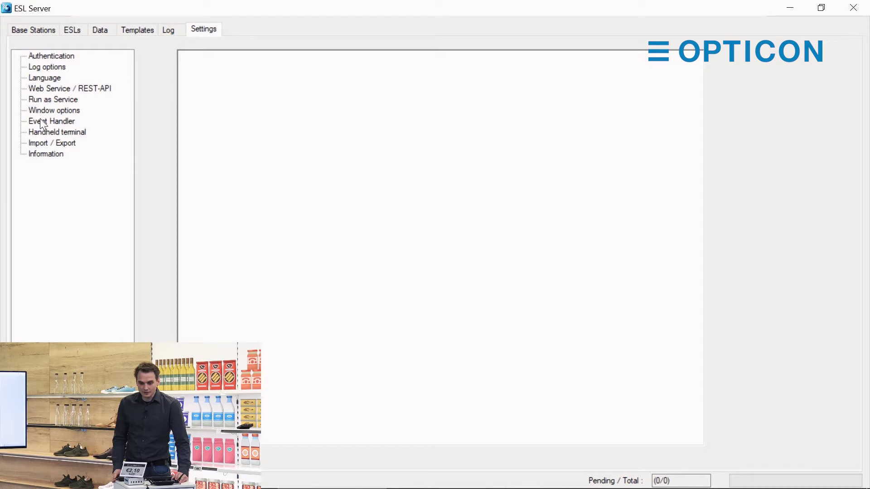
pyautogui.click(38, 141)
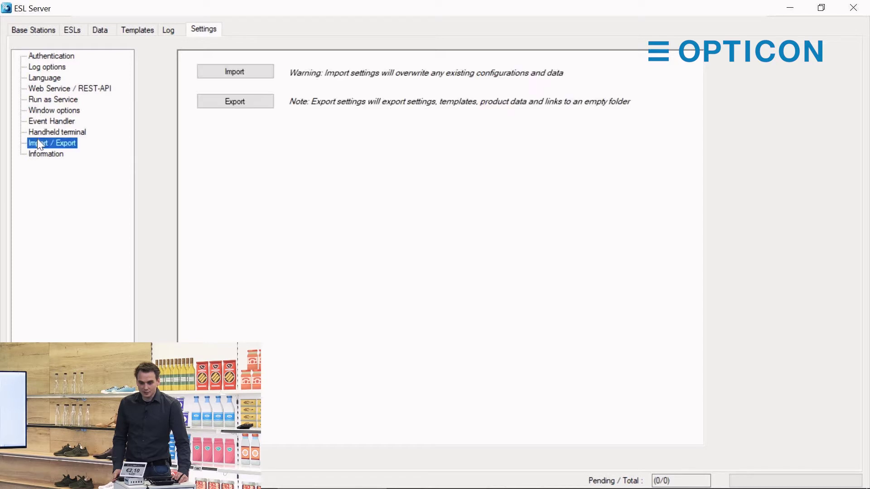
pyautogui.click(234, 73)
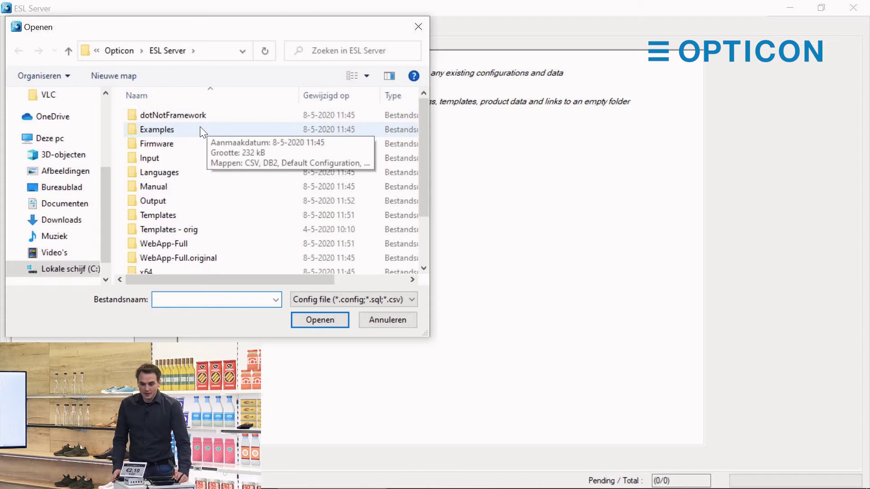
pyautogui.click(213, 52)
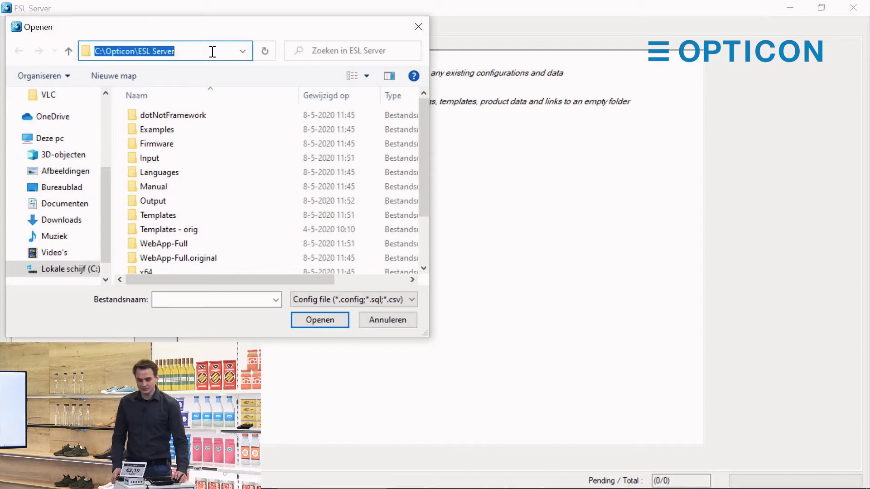
pyautogui.doubleClick(167, 129)
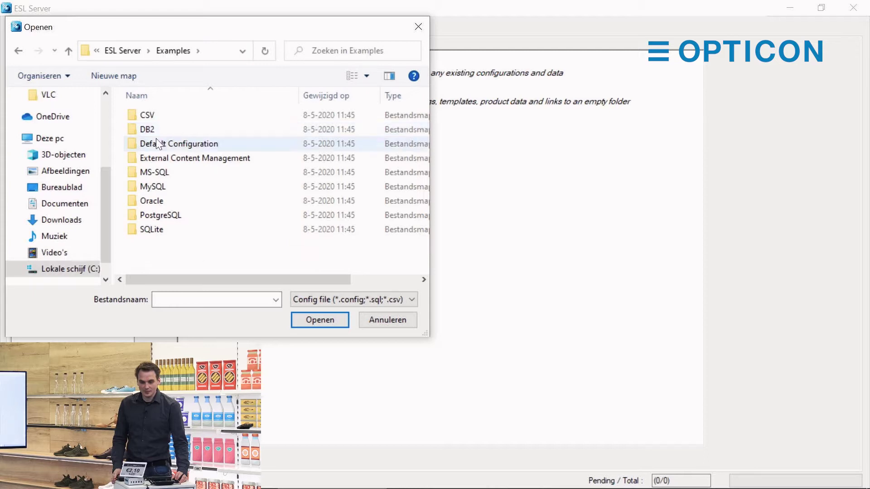
pyautogui.click(152, 185)
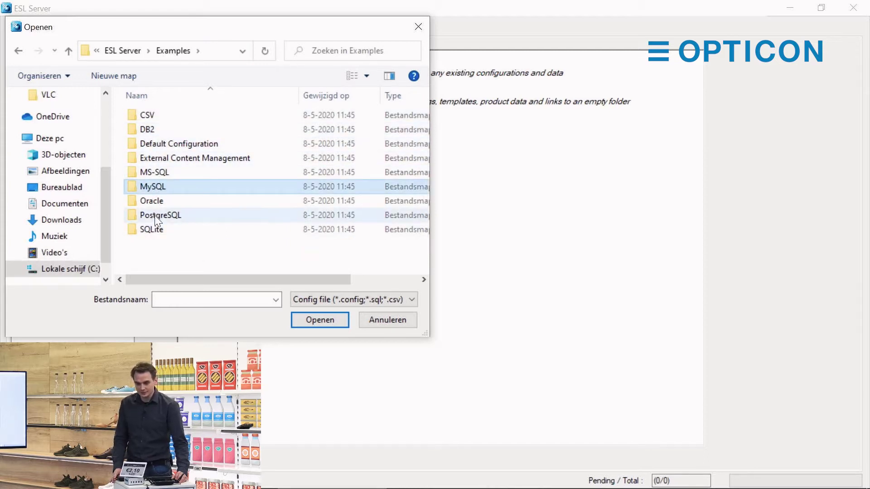
pyautogui.doubleClick(156, 184)
pyautogui.click(168, 119)
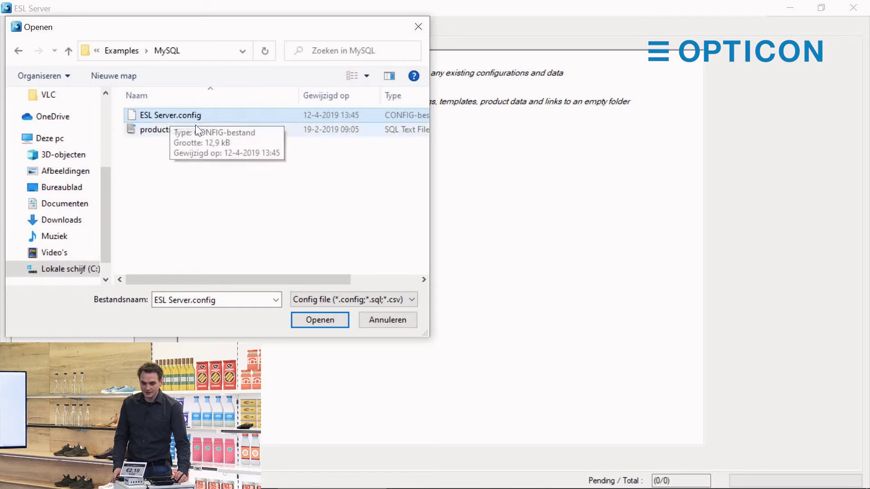
pyautogui.click(320, 320)
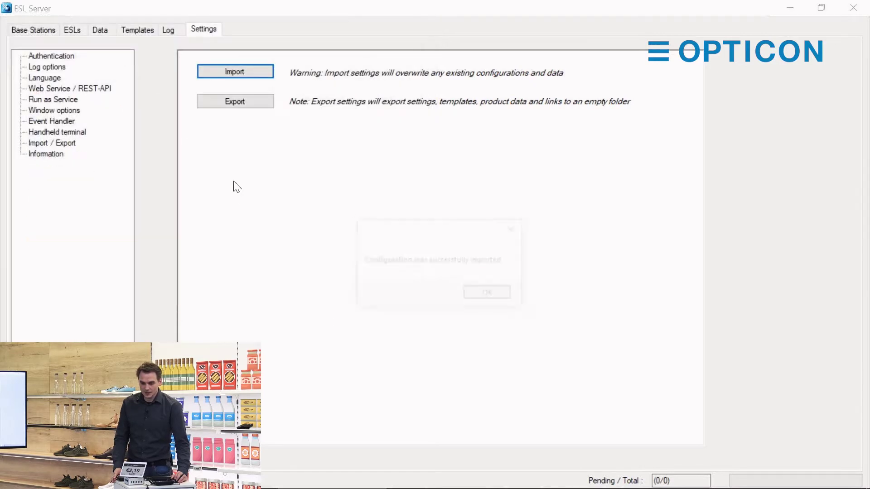
pyautogui.click(491, 295)
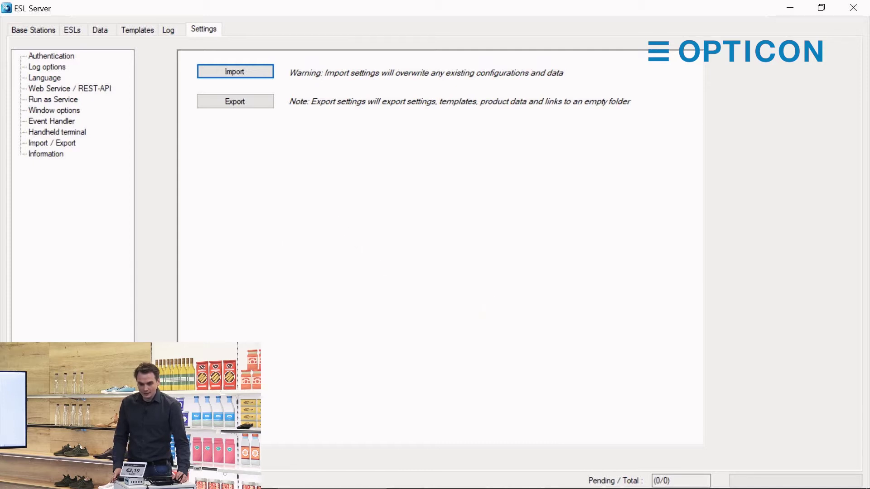
# Switch the Data tab's database format to MySQL.
pyautogui.click(98, 32)
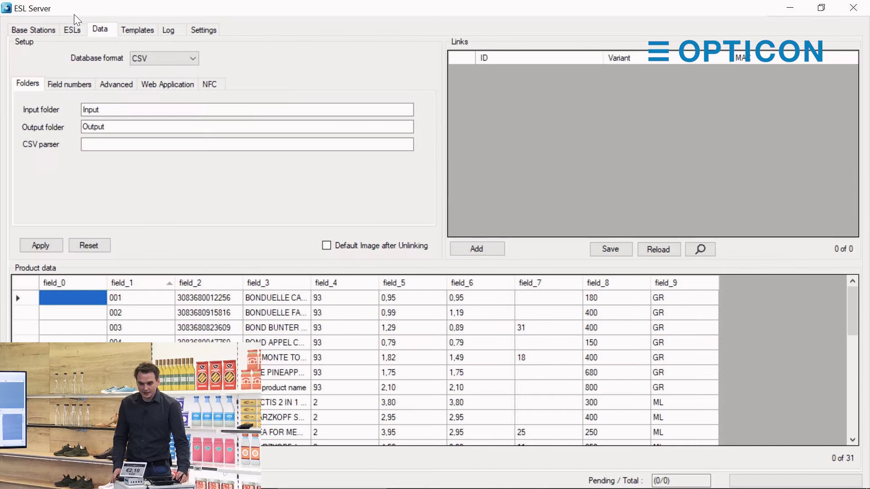
pyautogui.click(193, 57)
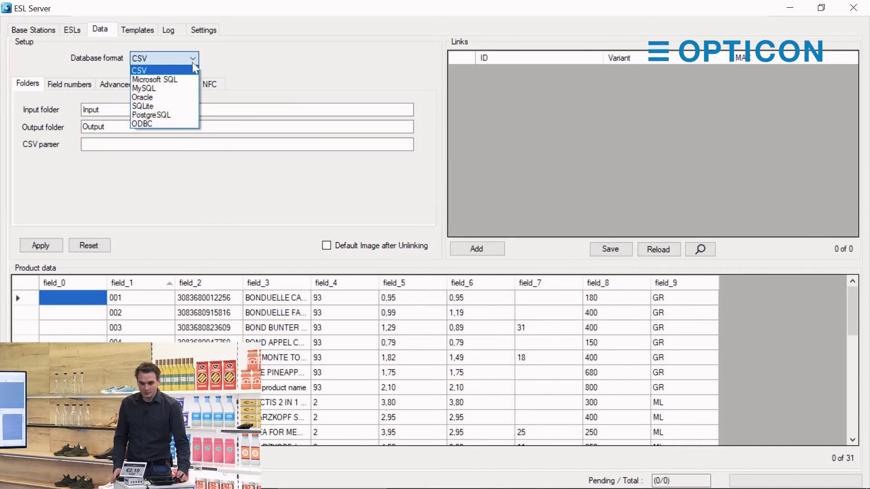
pyautogui.click(178, 88)
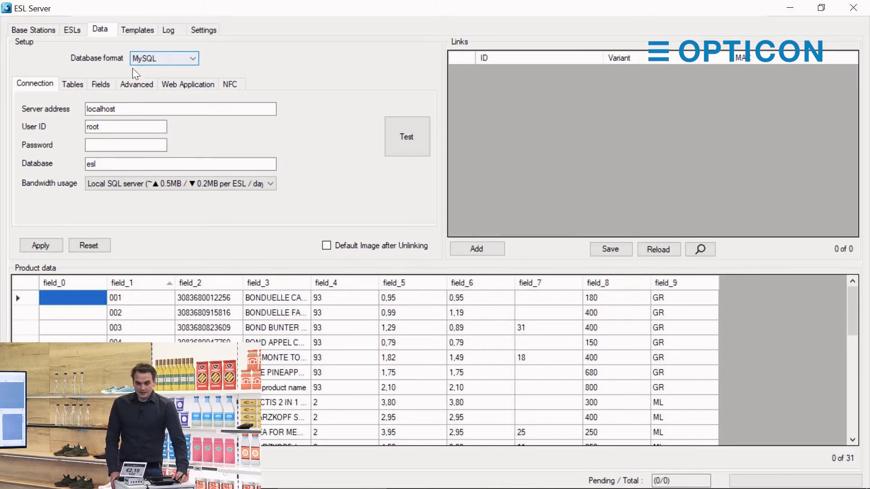
# Check server localhost, user root, empty password and database esl, then test the connection.
pyautogui.click(127, 109)
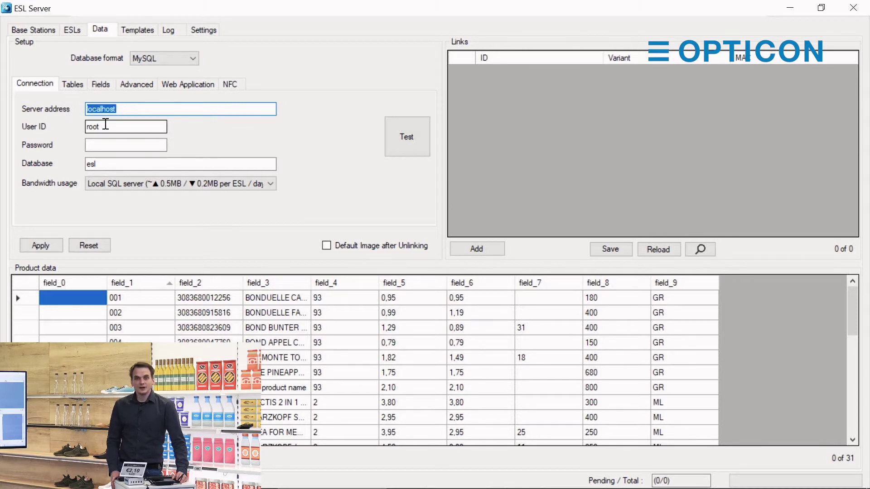
pyautogui.click(104, 127)
pyautogui.moveTo(105, 127); pyautogui.dragTo(68, 128)
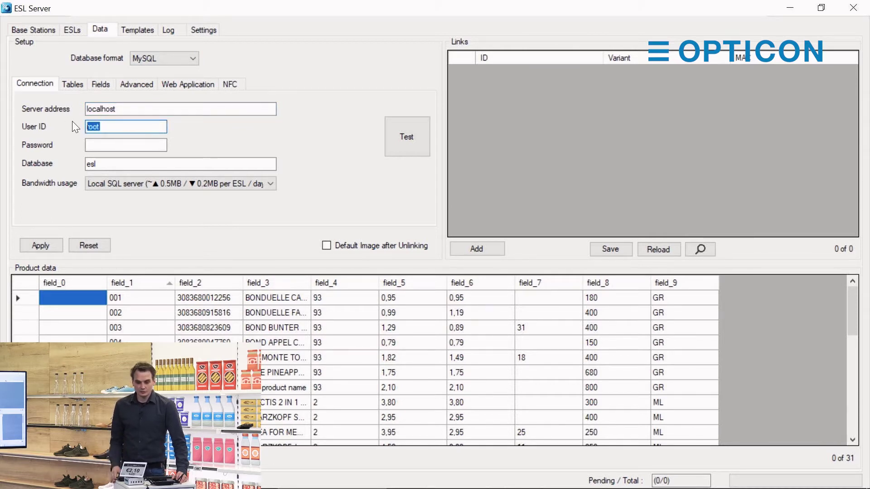
pyautogui.click(104, 144)
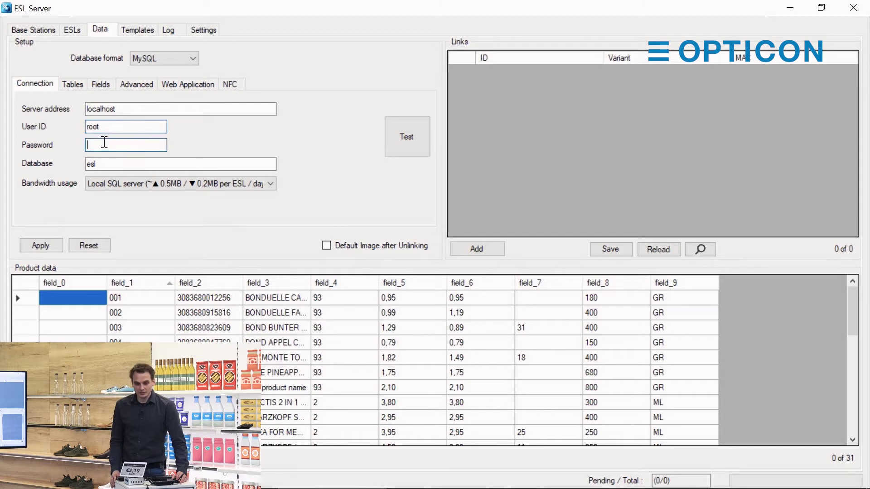
pyautogui.moveTo(105, 163); pyautogui.dragTo(77, 166)
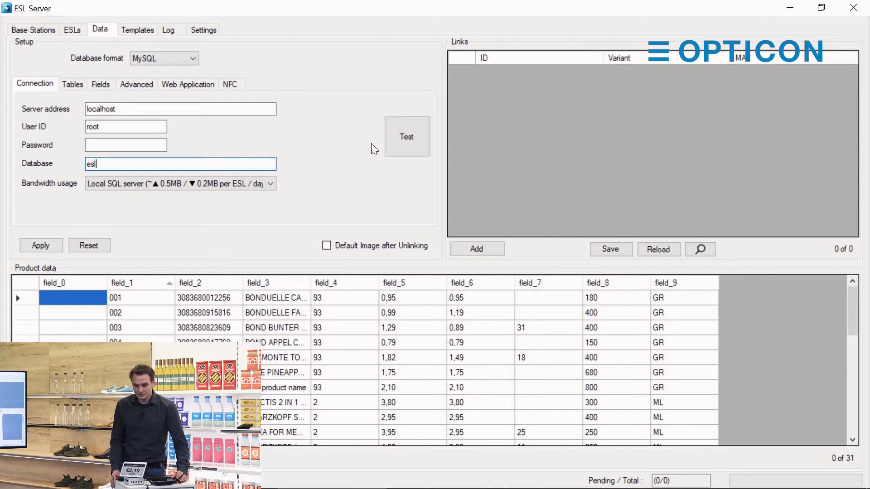
pyautogui.click(413, 135)
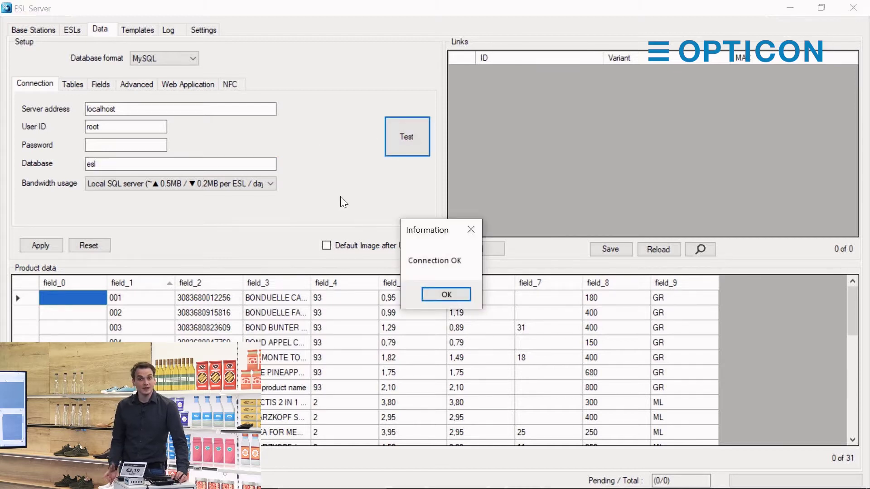
# Apply the MySQL settings and dismiss the 'esl.products doesn't exist' error.
pyautogui.click(438, 298)
pyautogui.click(42, 244)
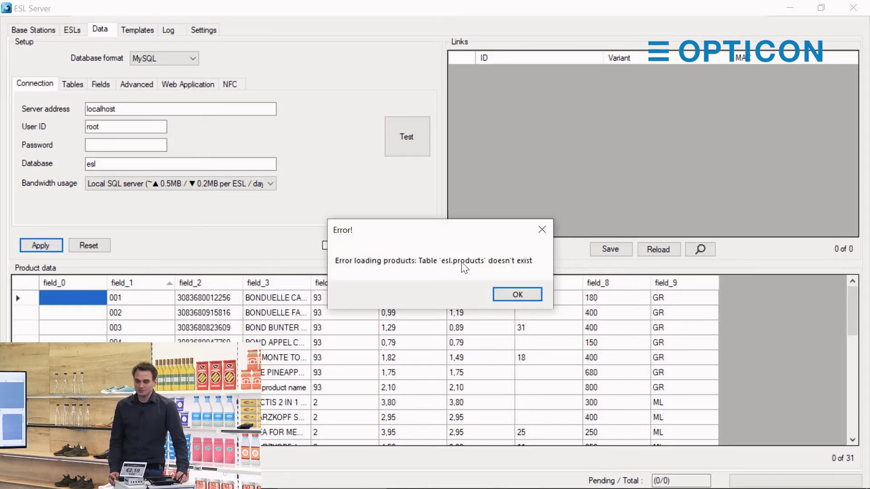
pyautogui.click(506, 294)
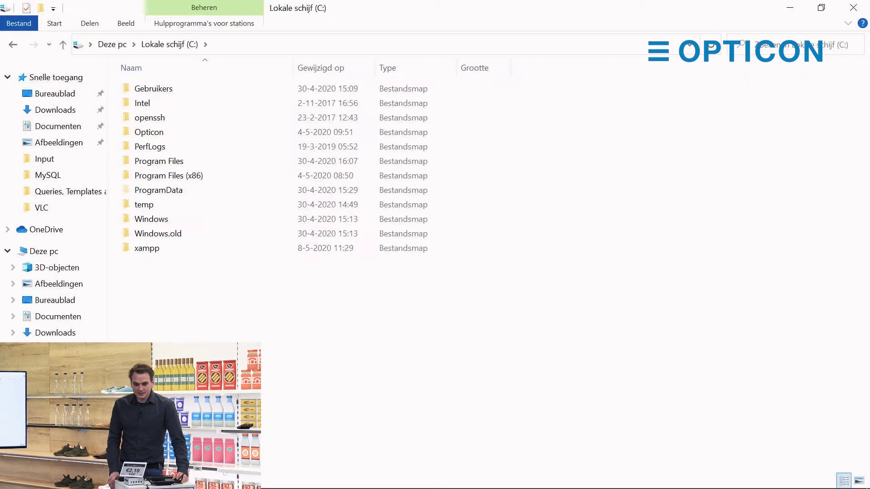
# Copy products_mysql.sql from C:\Opticon\ESL Server\Examples\MySQL.
pyautogui.doubleClick(185, 132)
pyautogui.doubleClick(167, 90)
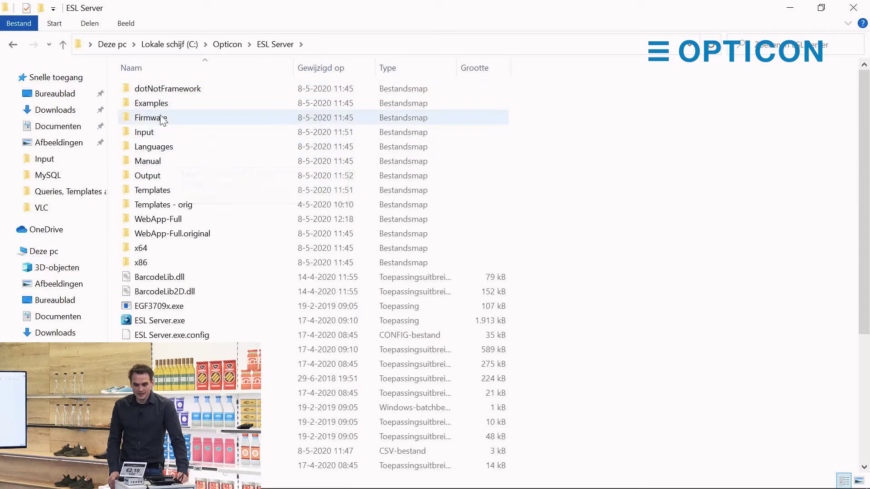
pyautogui.click(159, 105)
pyautogui.doubleClick(159, 105)
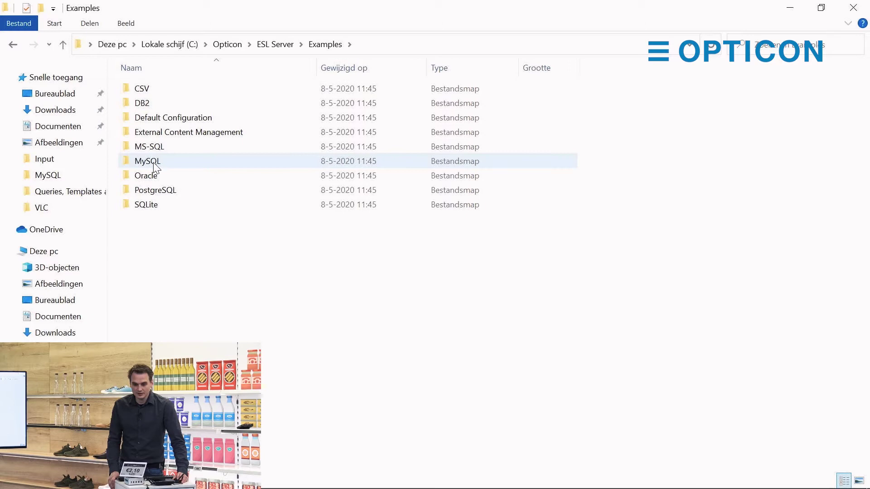
pyautogui.doubleClick(154, 164)
pyautogui.click(169, 104)
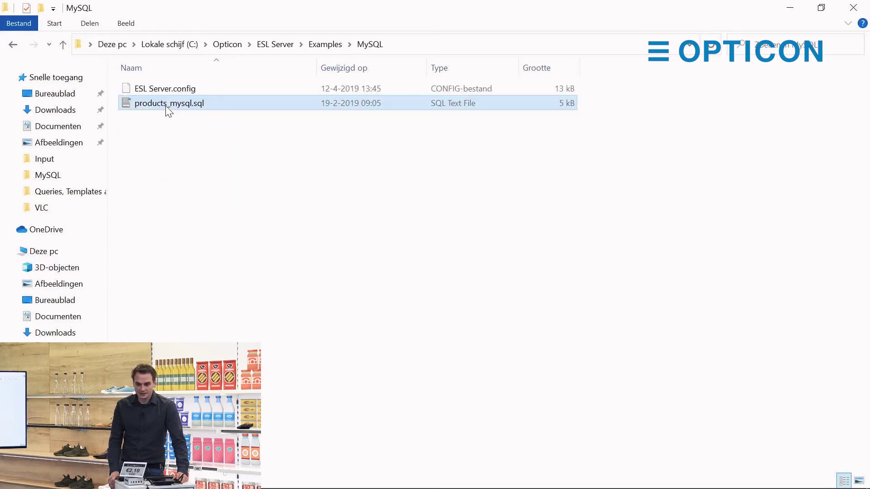
pyautogui.rightClick(208, 106)
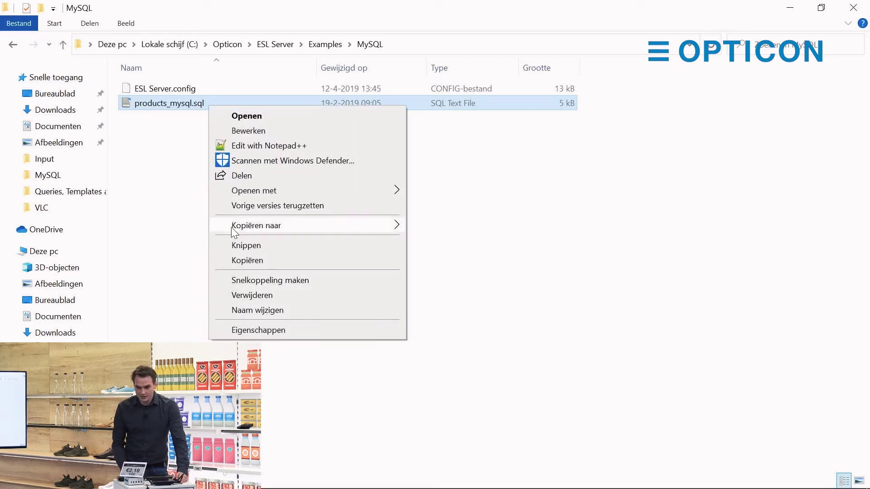
pyautogui.click(232, 261)
# Paste products_mysql.sql into the ESL Server\Input folder.
pyautogui.click(217, 182)
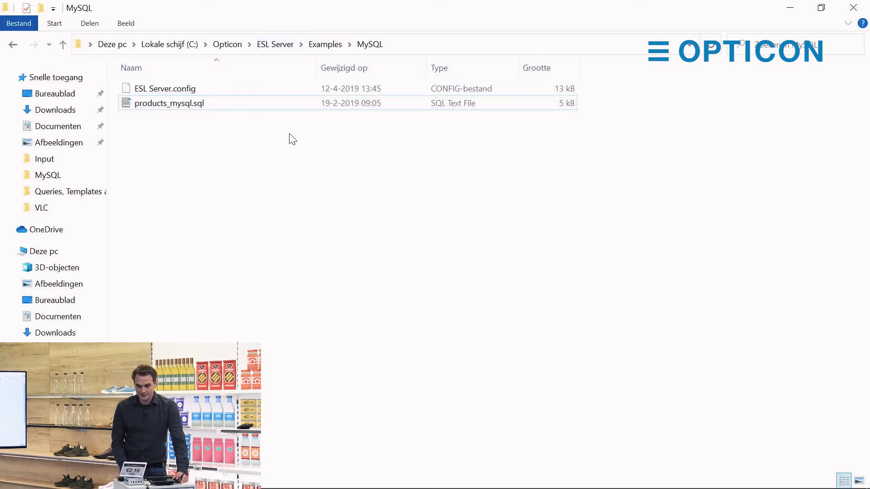
pyautogui.hotkey('alt', 'Left')
pyautogui.hotkey('alt', 'Left')
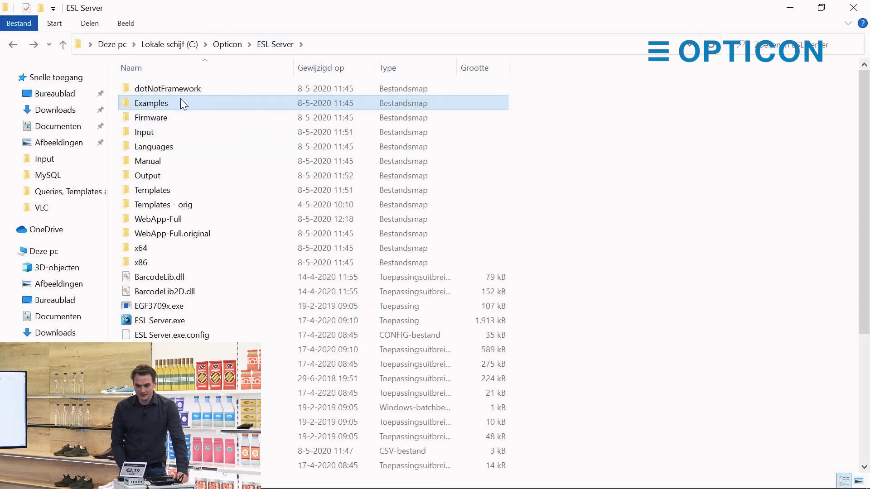
pyautogui.click(147, 133)
pyautogui.doubleClick(156, 132)
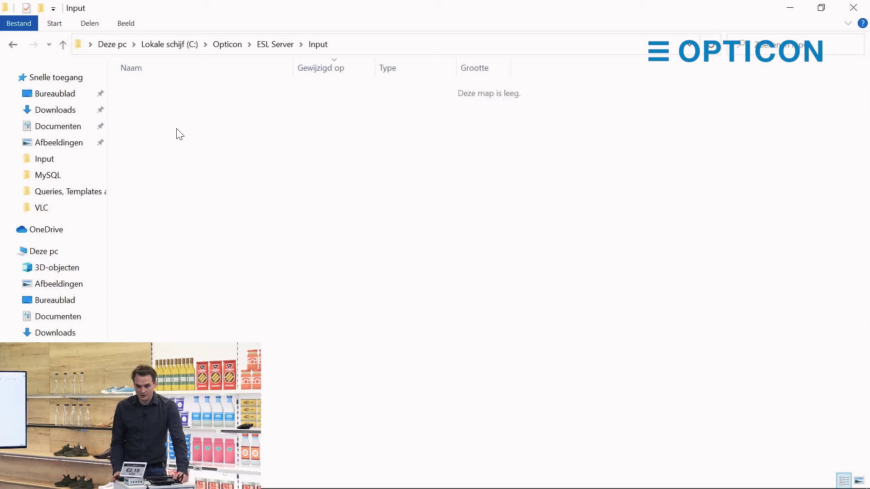
pyautogui.rightClick(175, 117)
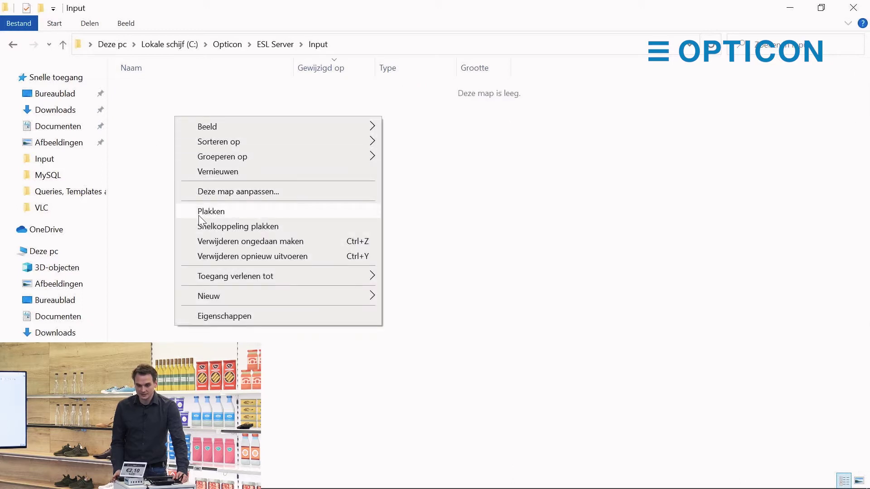
pyautogui.click(199, 212)
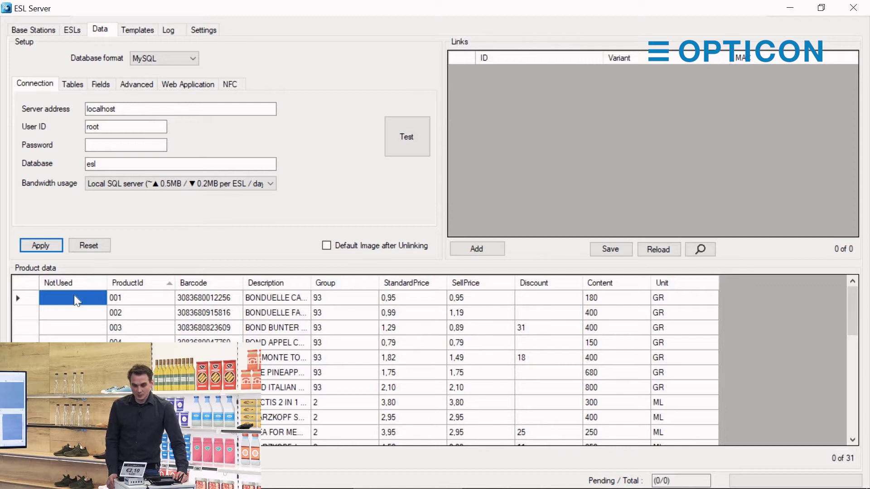
# Inspect the product grid's named columns, selecting rows 003 and 002.
pyautogui.click(100, 329)
pyautogui.scroll(-7, 99, 333)
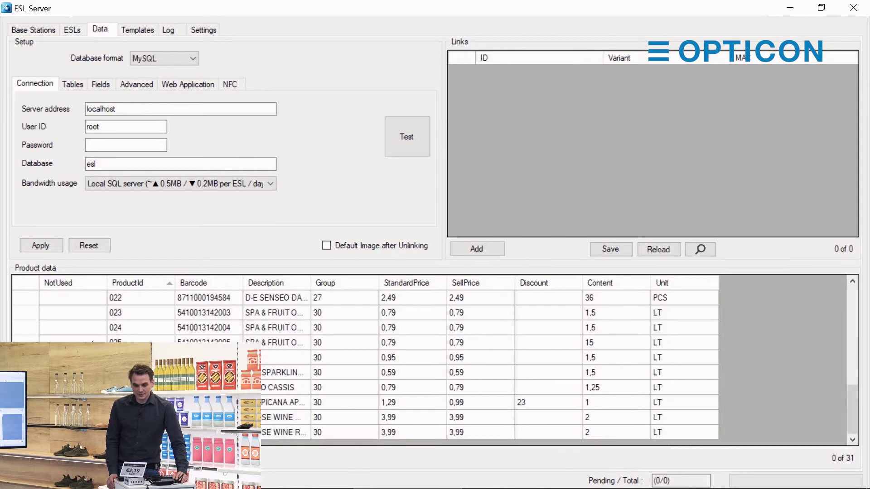
pyautogui.scroll(7, 92, 339)
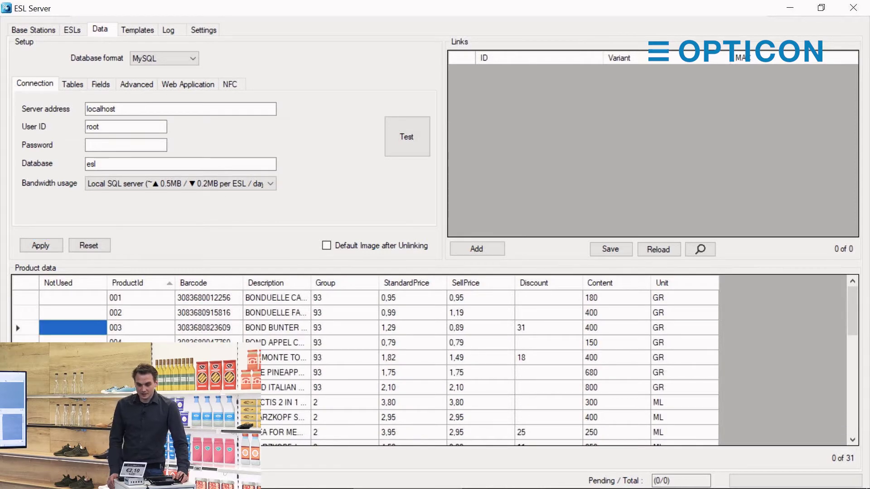
pyautogui.click(159, 317)
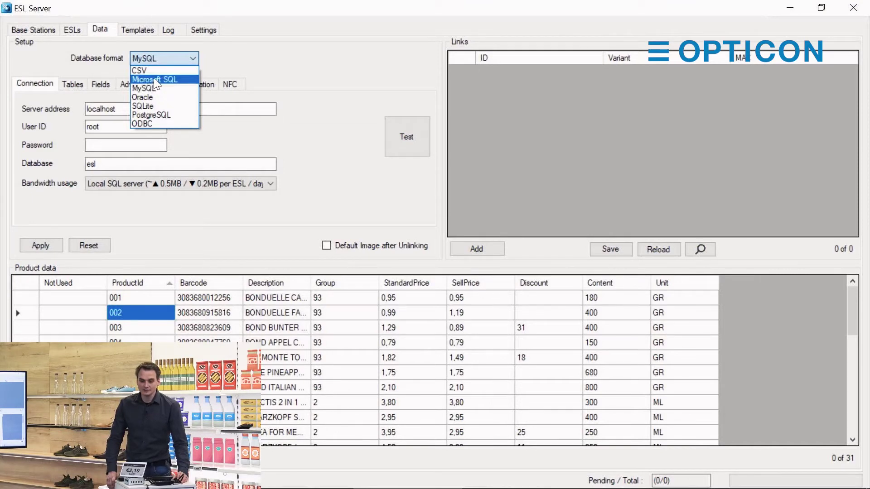
# Choose Microsoft SQL with server 192.168.0.55,1433, user sa and the account password.
pyautogui.click(154, 78)
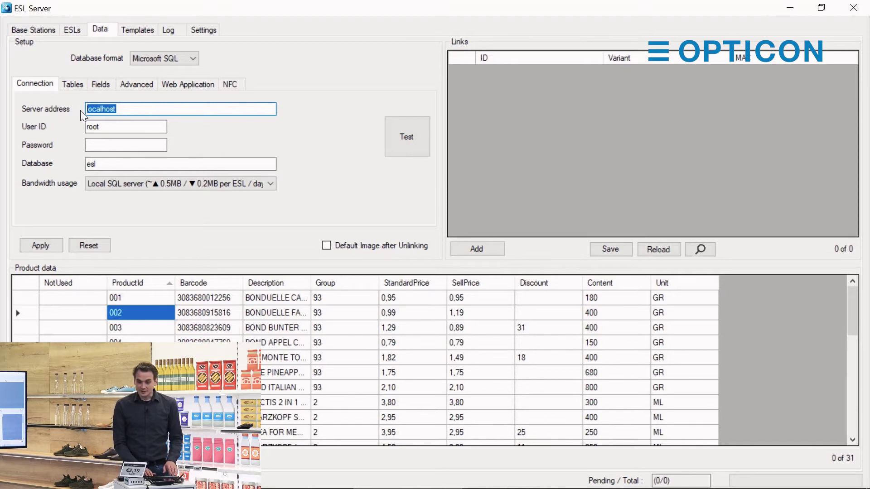
pyautogui.write('192.168.0.55,')
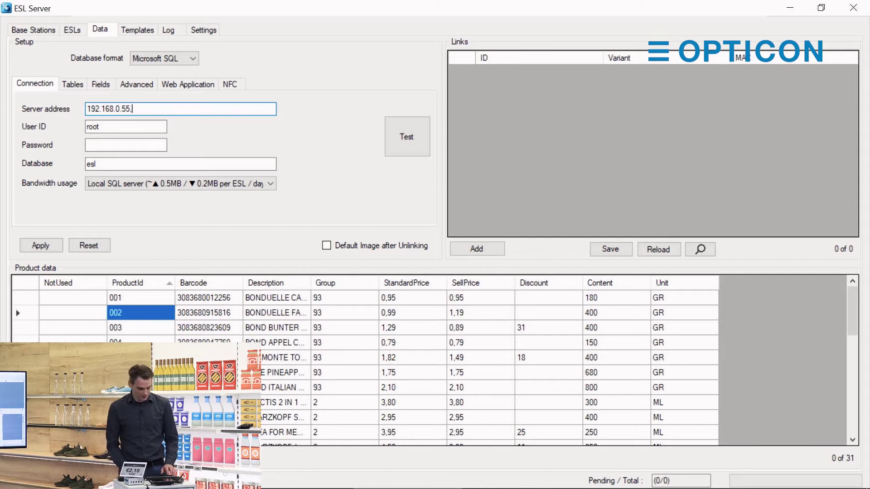
pyautogui.write('1433')
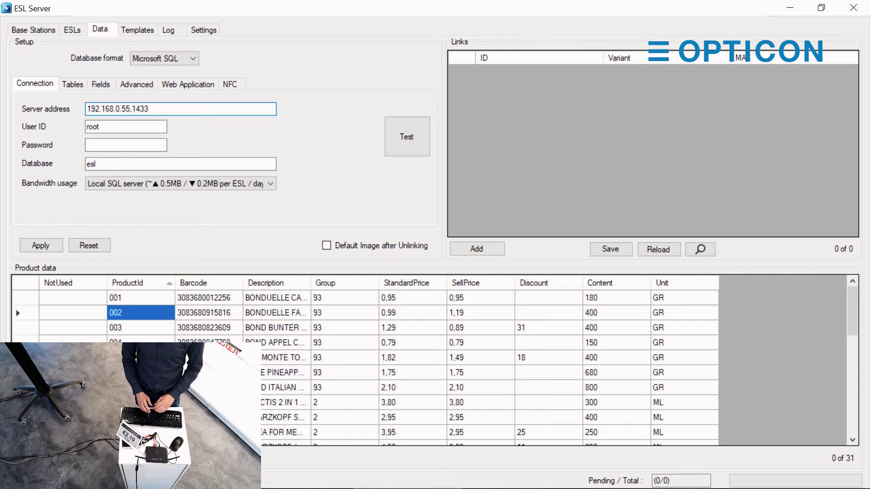
pyautogui.press('Tab')
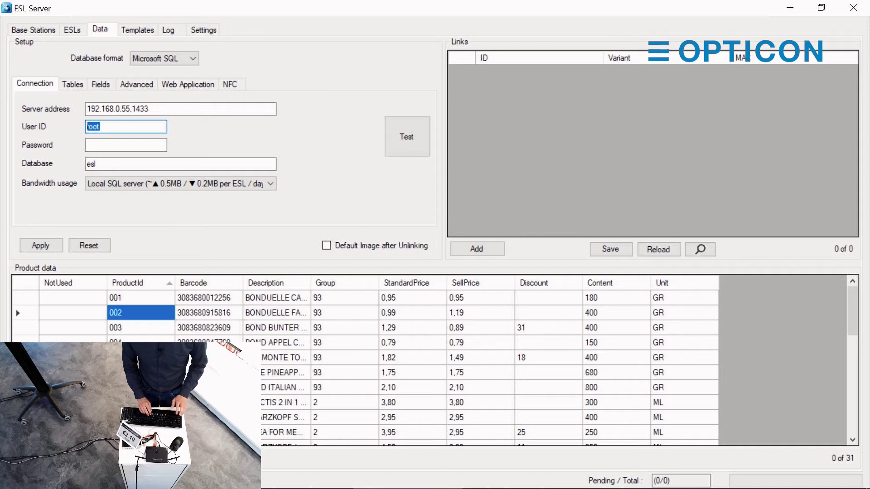
pyautogui.write('sa')
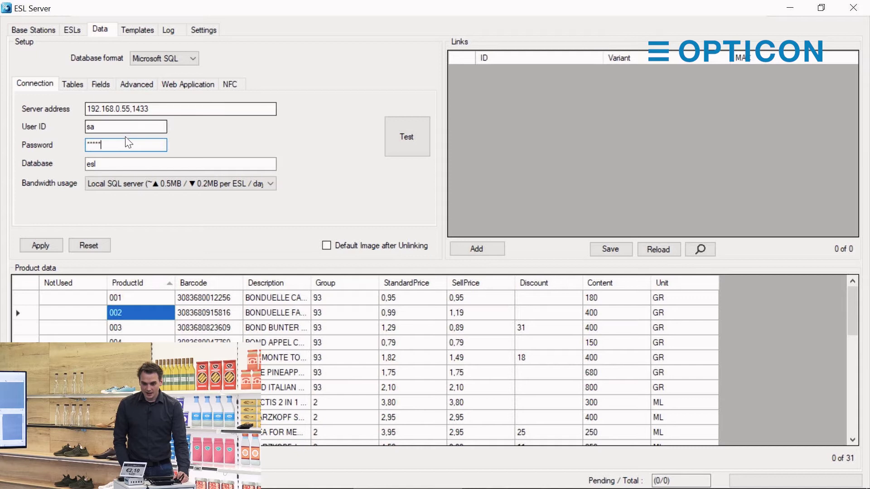
pyautogui.press('Tab')
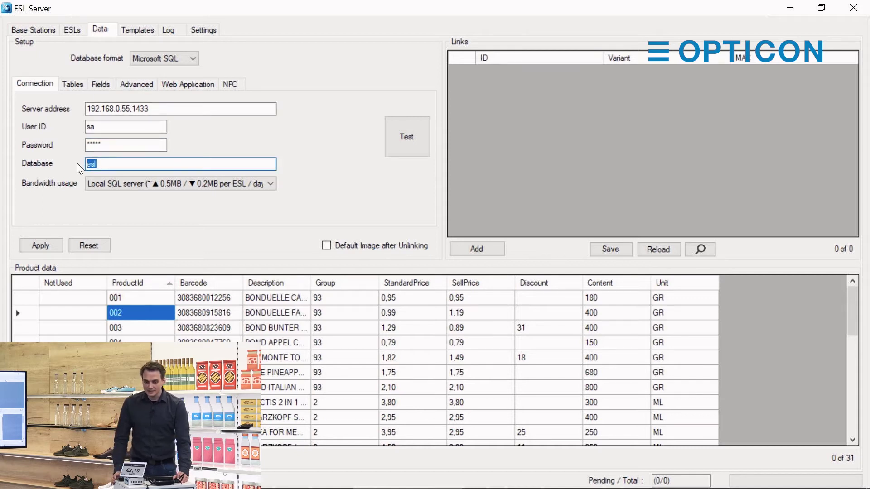
pyautogui.click(117, 159)
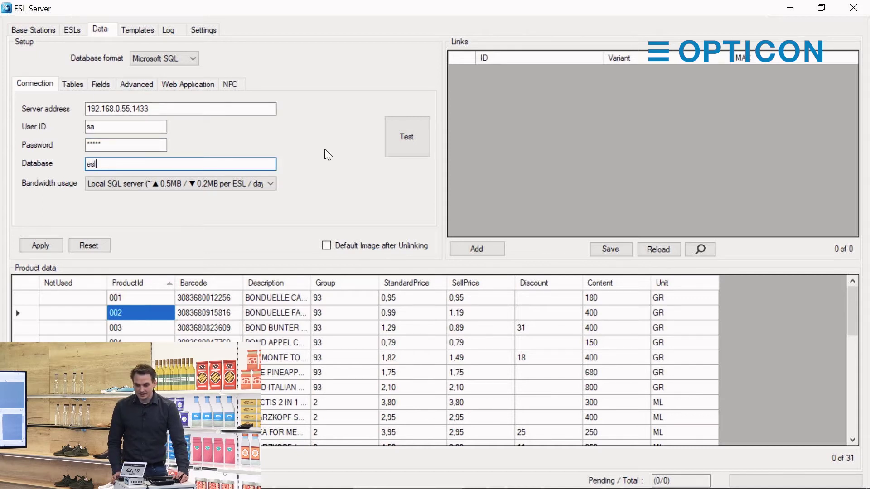
pyautogui.click(406, 140)
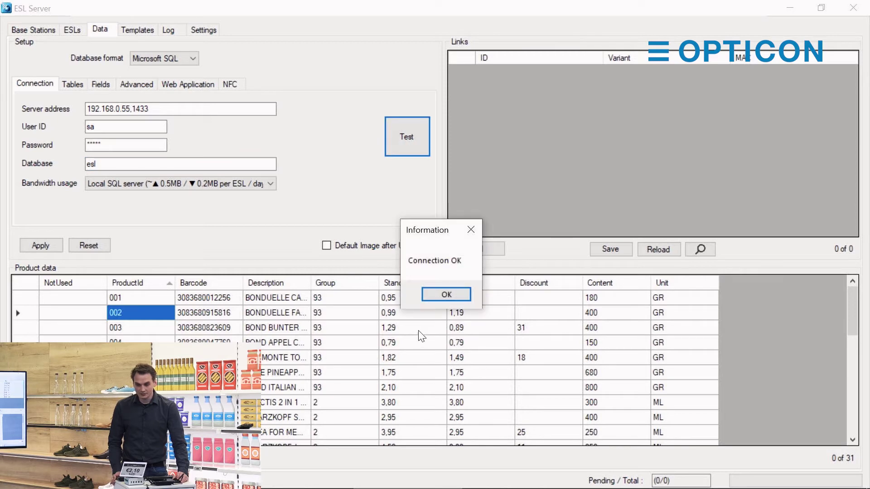
pyautogui.click(435, 293)
pyautogui.click(39, 244)
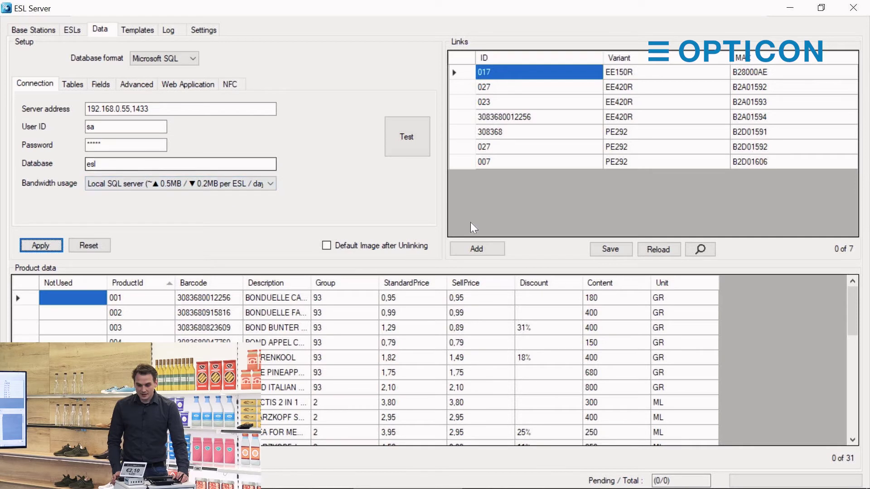
pyautogui.click(292, 358)
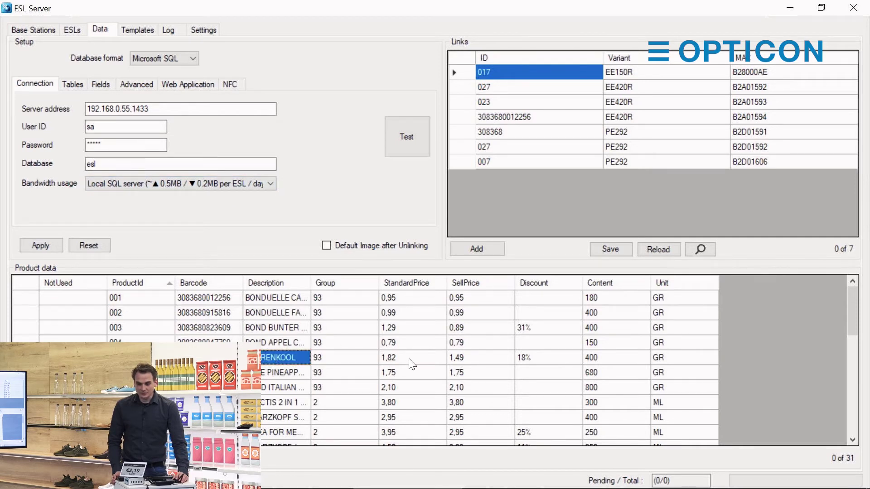
pyautogui.scroll(-4, 290, 360)
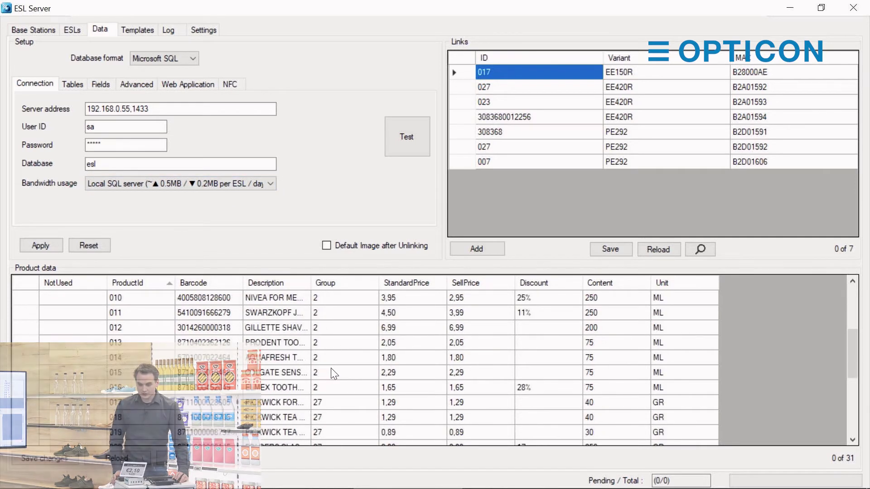
pyautogui.scroll(4, 330, 380)
pyautogui.click(518, 327)
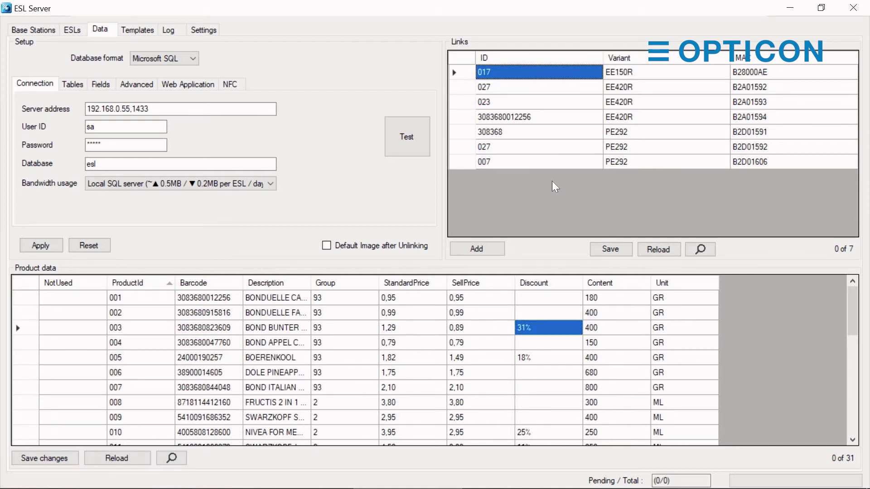
pyautogui.click(543, 161)
pyautogui.keyDown('shift'); pyautogui.click(520, 77); pyautogui.keyUp('shift')
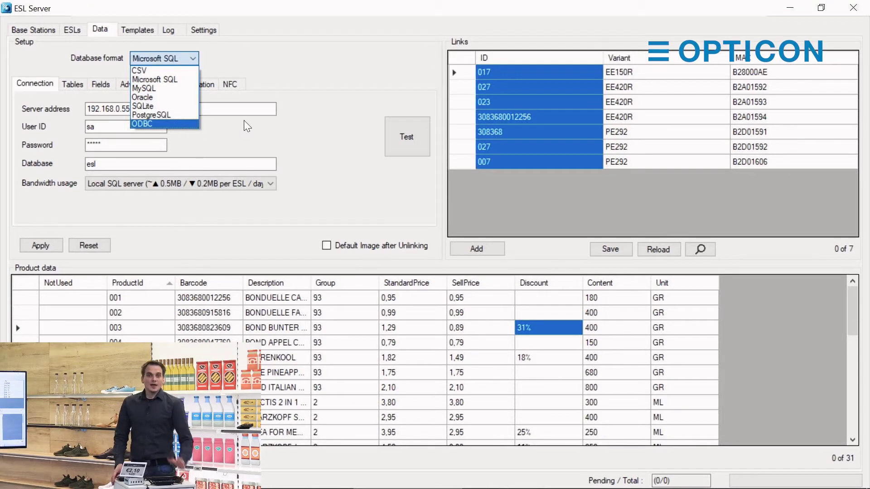
pyautogui.click(318, 105)
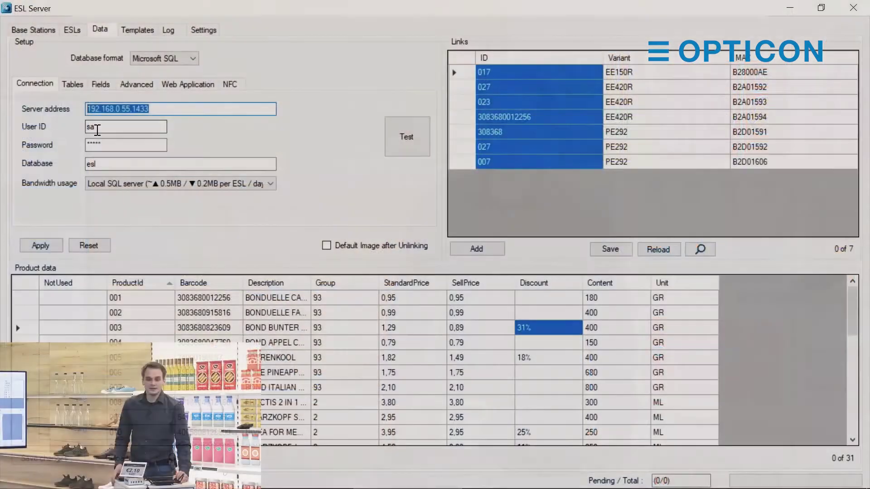
pyautogui.click(97, 130)
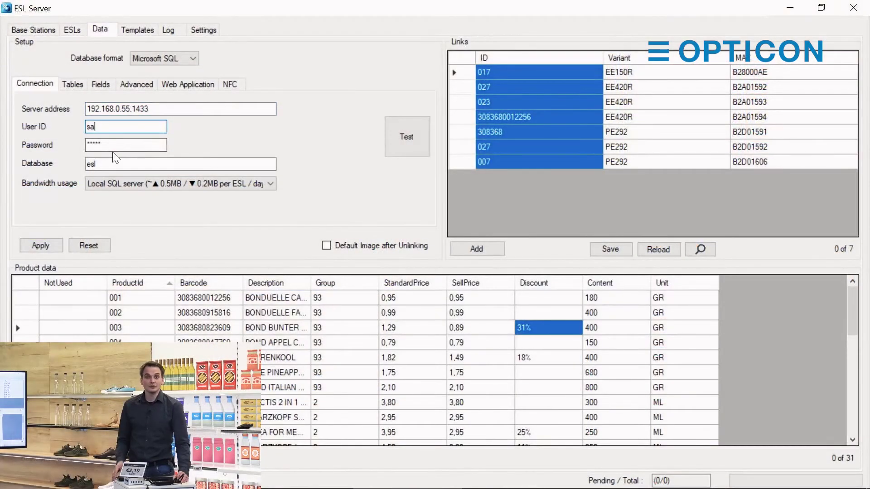
pyautogui.click(116, 143)
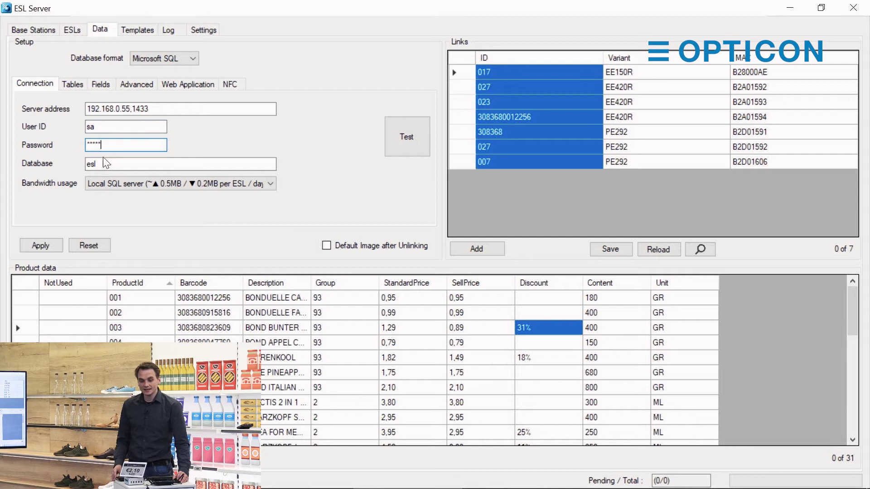
pyautogui.doubleClick(107, 163)
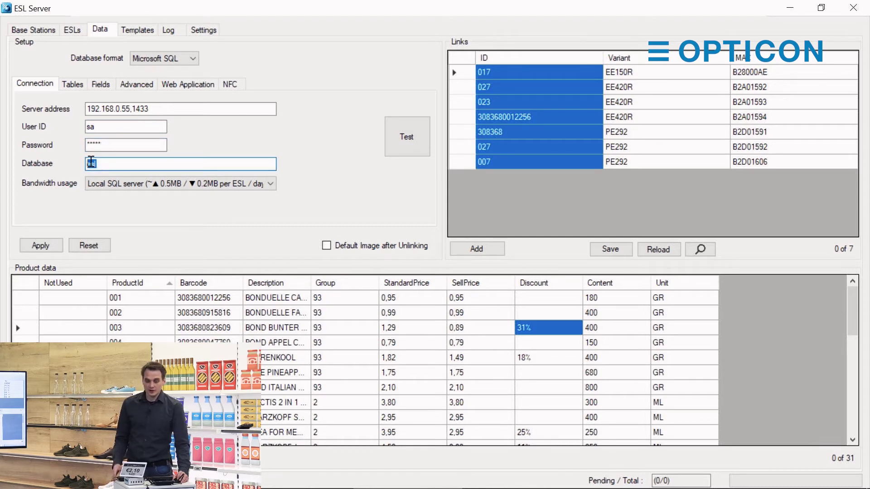
pyautogui.click(101, 161)
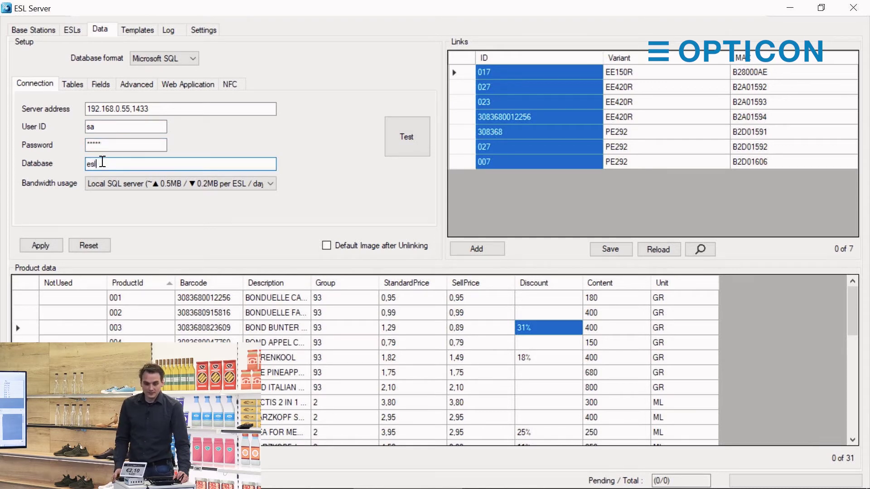
# On the Tables sub-tab, try serverstatus for product data, then restore products.
pyautogui.click(76, 84)
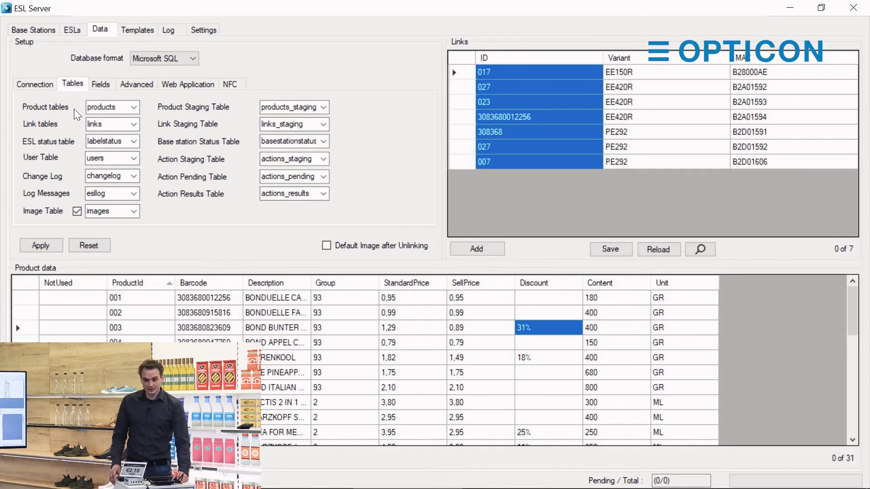
pyautogui.click(134, 106)
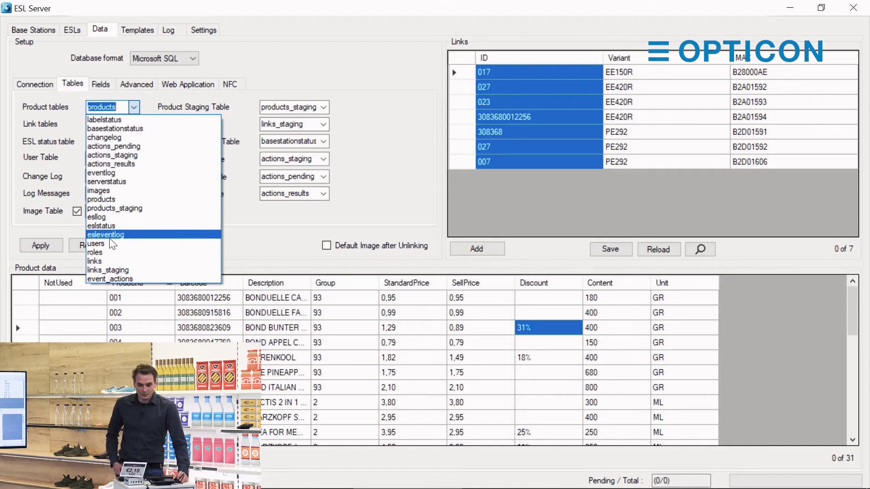
pyautogui.click(93, 179)
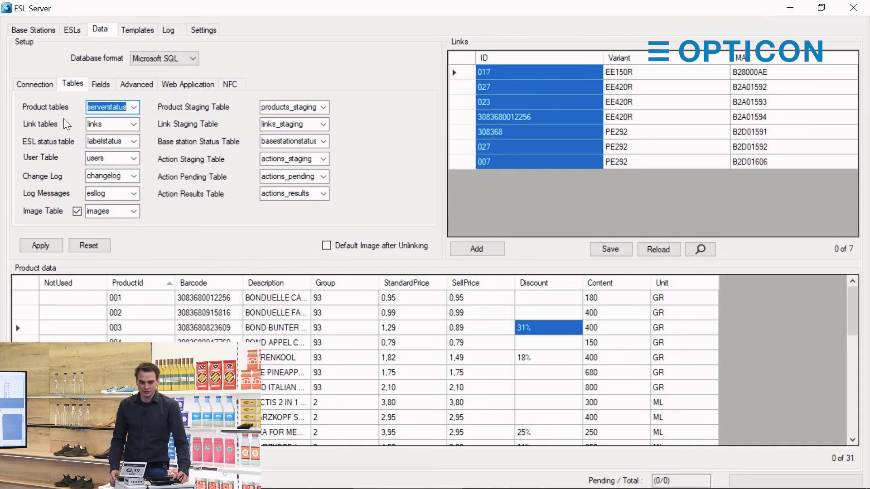
pyautogui.click(133, 108)
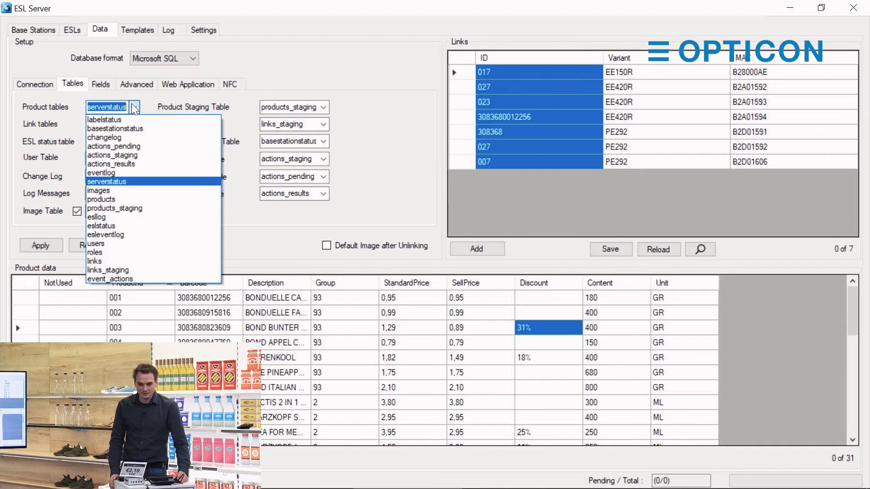
pyautogui.click(113, 198)
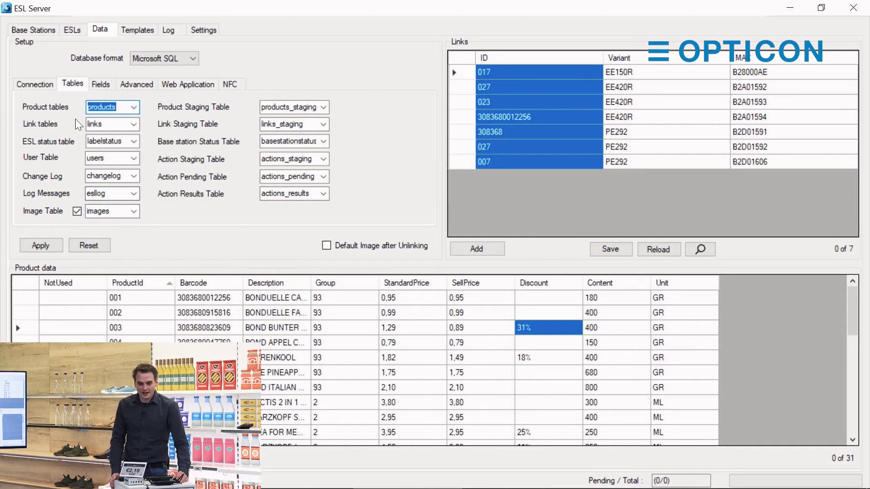
# Review the products_staging, links, links_staging and labelstatus table mappings.
pyautogui.click(266, 108)
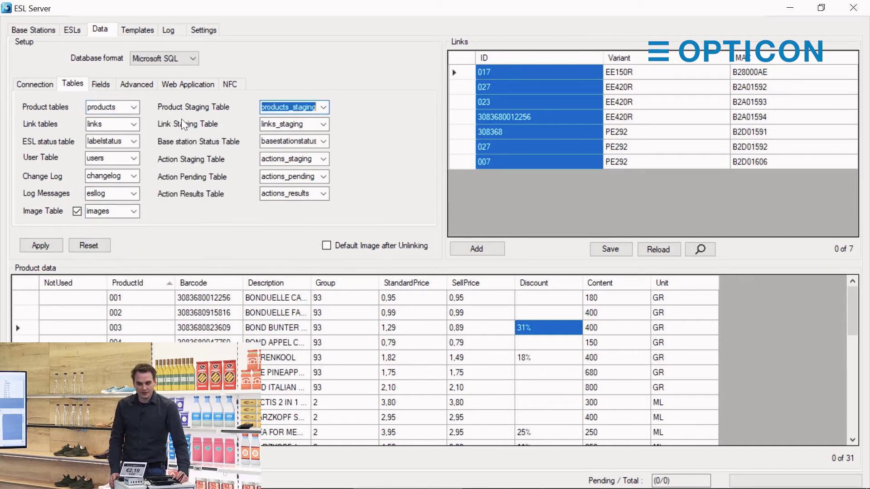
pyautogui.click(111, 125)
pyautogui.click(263, 124)
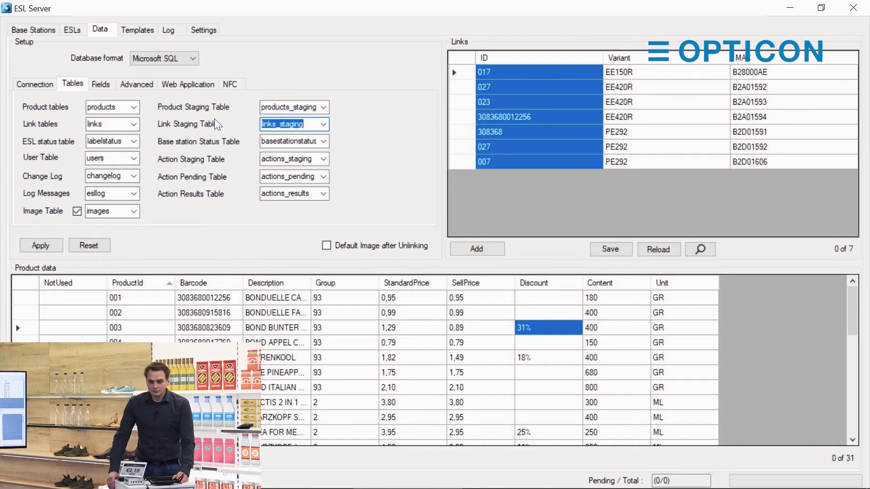
pyautogui.click(107, 109)
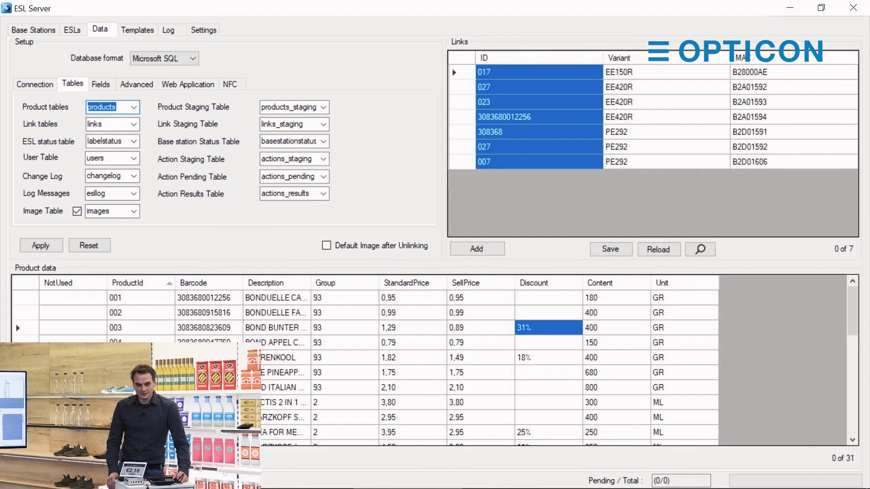
pyautogui.click(105, 128)
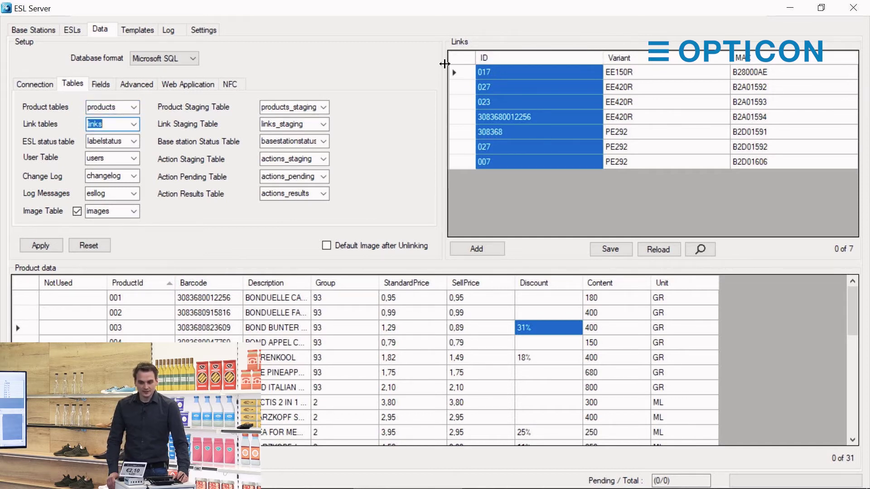
pyautogui.click(94, 140)
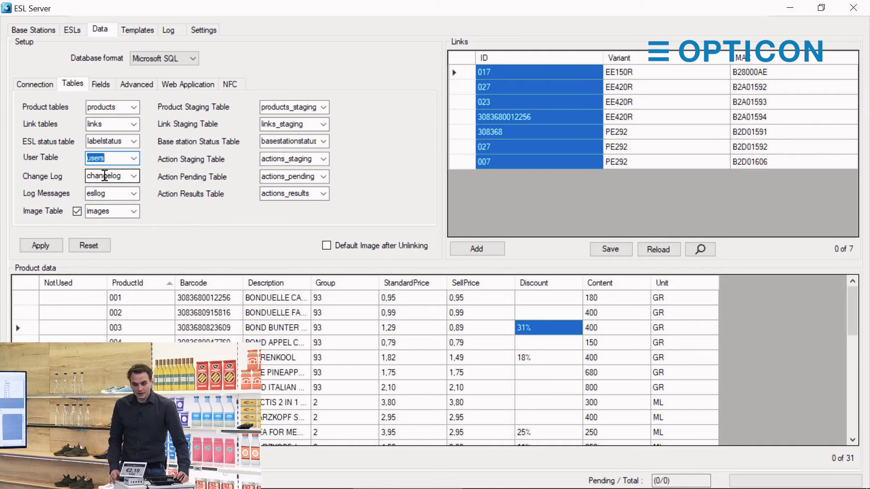
# Review the changelog, esllog, basestationstatus and actions staging, pending and results mappings.
pyautogui.click(104, 175)
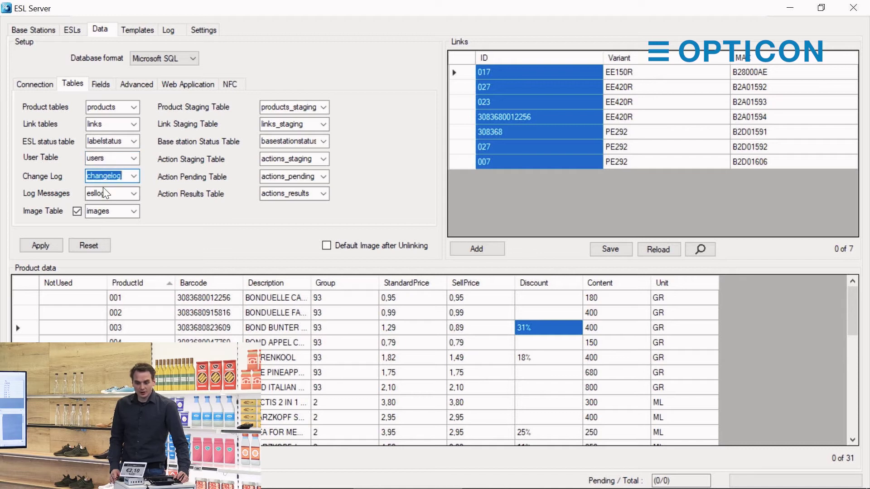
pyautogui.click(105, 195)
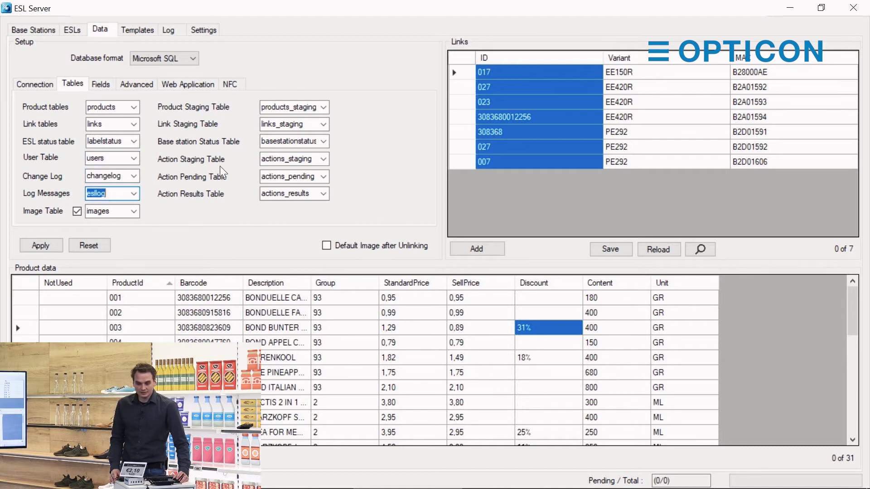
pyautogui.click(277, 142)
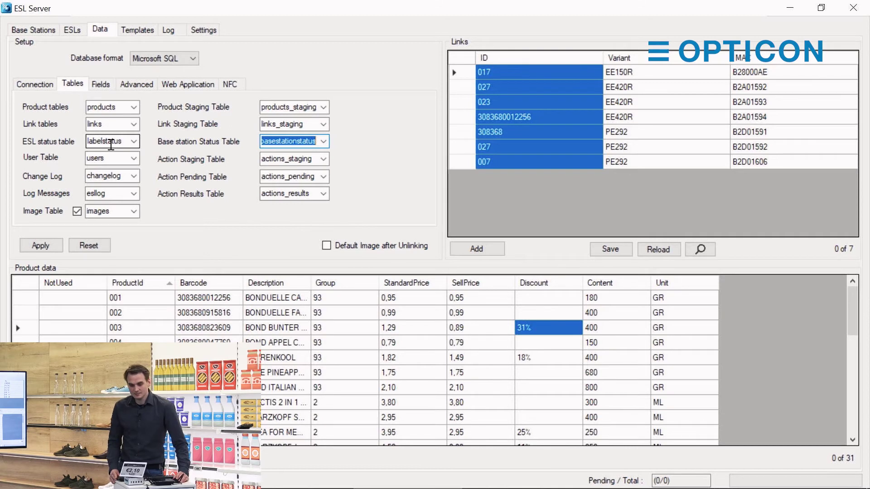
pyautogui.click(272, 158)
pyautogui.click(272, 177)
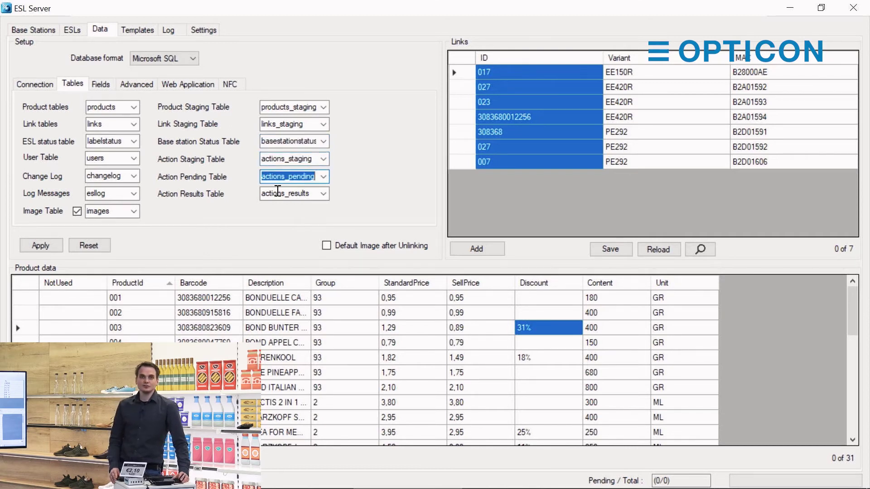
pyautogui.click(277, 193)
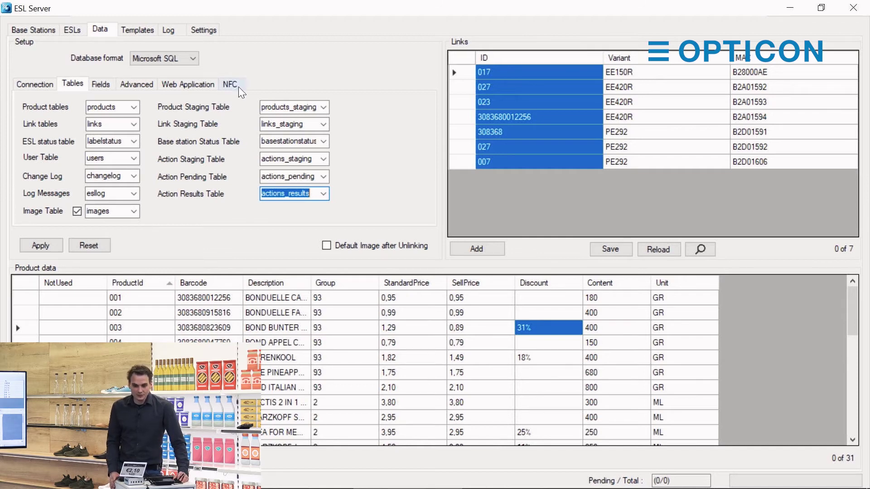
pyautogui.click(270, 123)
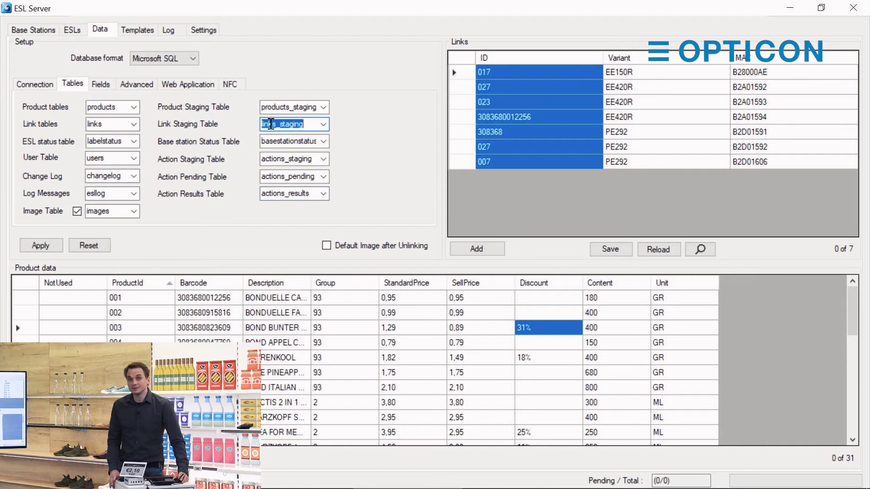
pyautogui.click(272, 104)
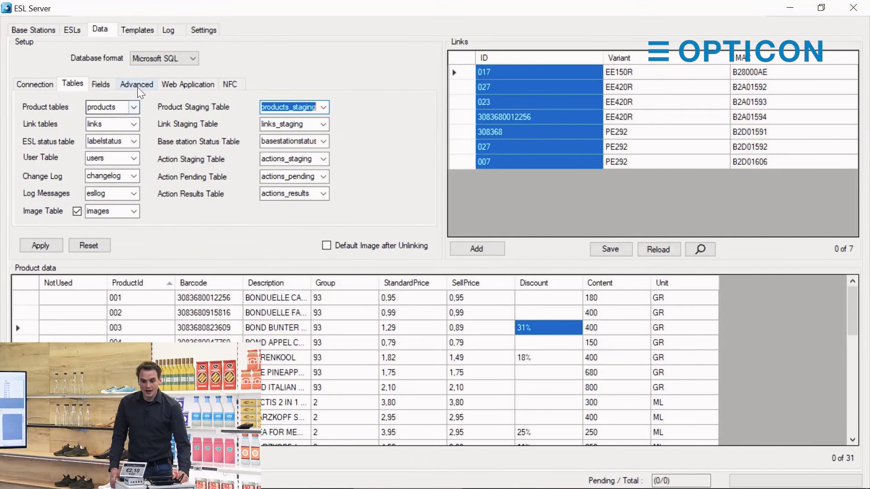
# Review the Advanced data settings, where staging tables are processed every 5 seconds.
pyautogui.click(137, 87)
pyautogui.doubleClick(120, 144)
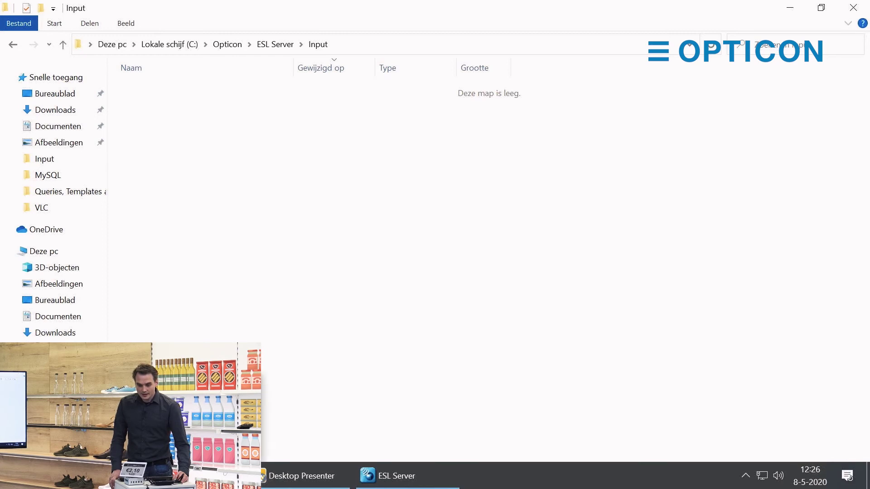
# In a new File Explorer window, bring up the options for carrots - discount.sql in Queries, Templates and Conditionals.
pyautogui.rightClick(189, 476)
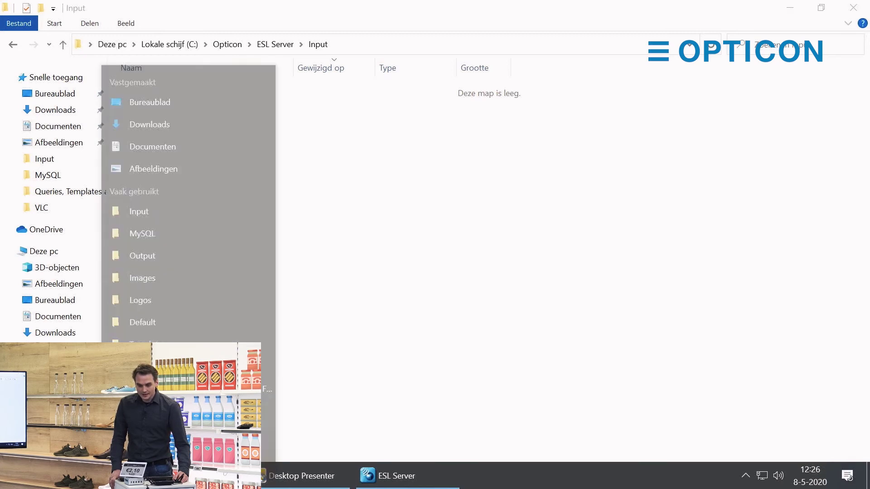
pyautogui.click(181, 402)
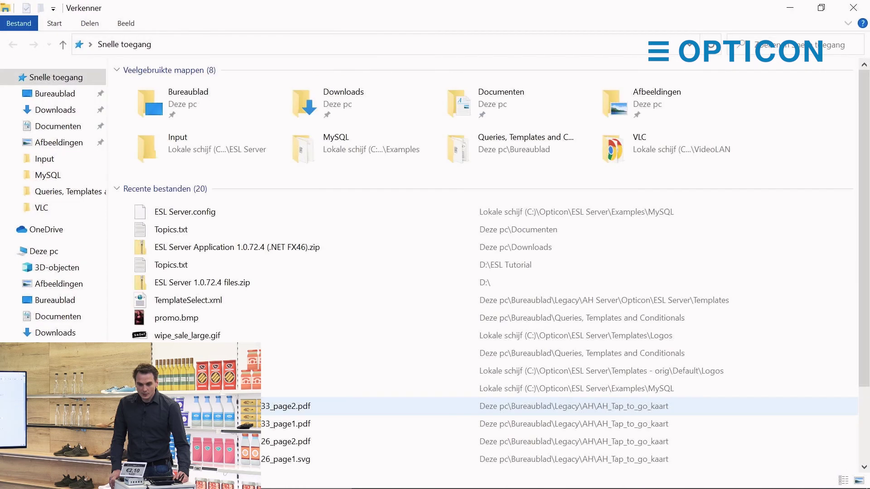
pyautogui.click(52, 196)
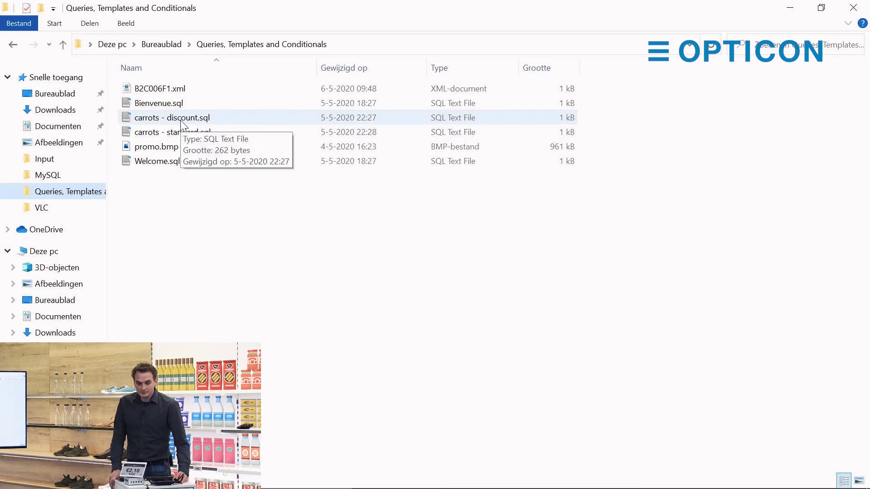
pyautogui.rightClick(175, 121)
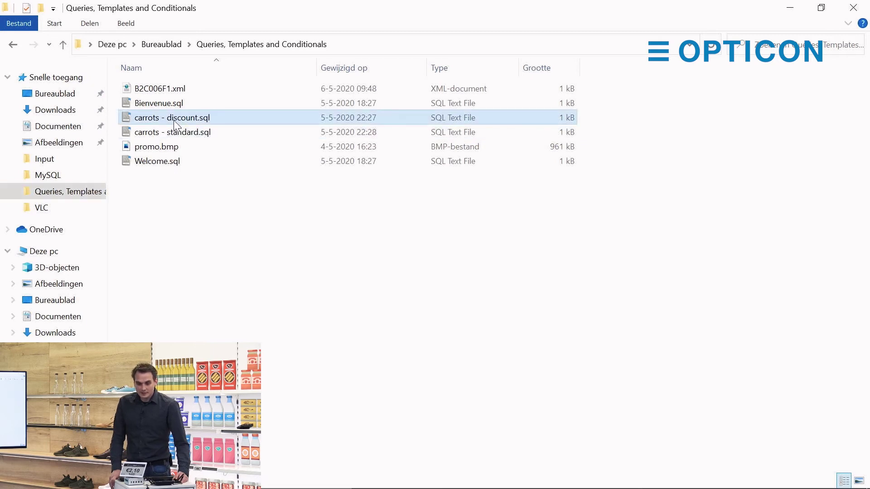
pyautogui.click(197, 145)
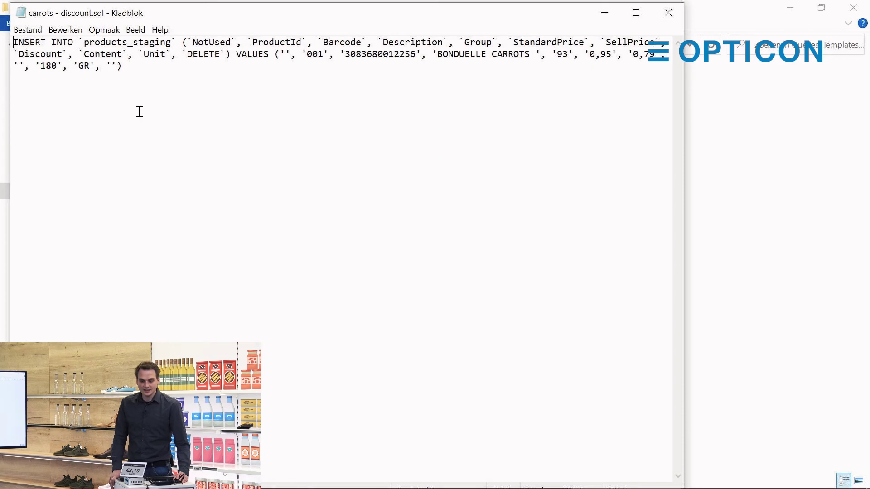
pyautogui.moveTo(86, 44); pyautogui.dragTo(173, 44)
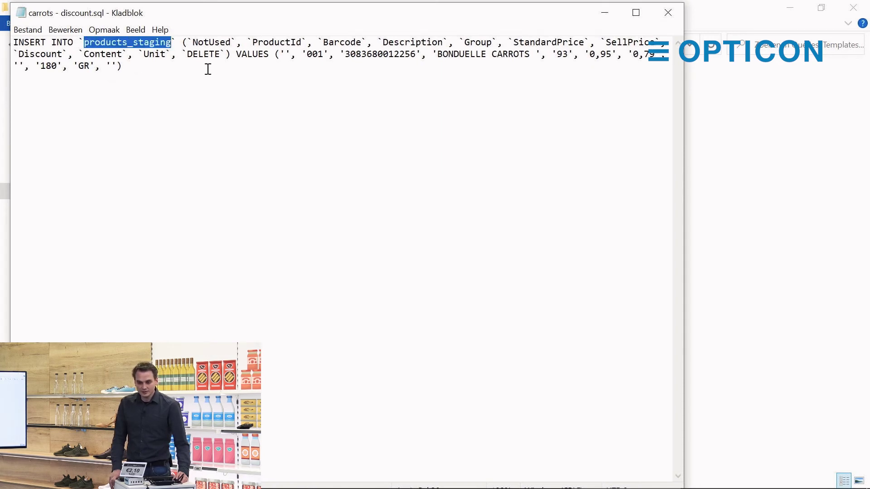
pyautogui.moveTo(192, 43); pyautogui.dragTo(228, 57)
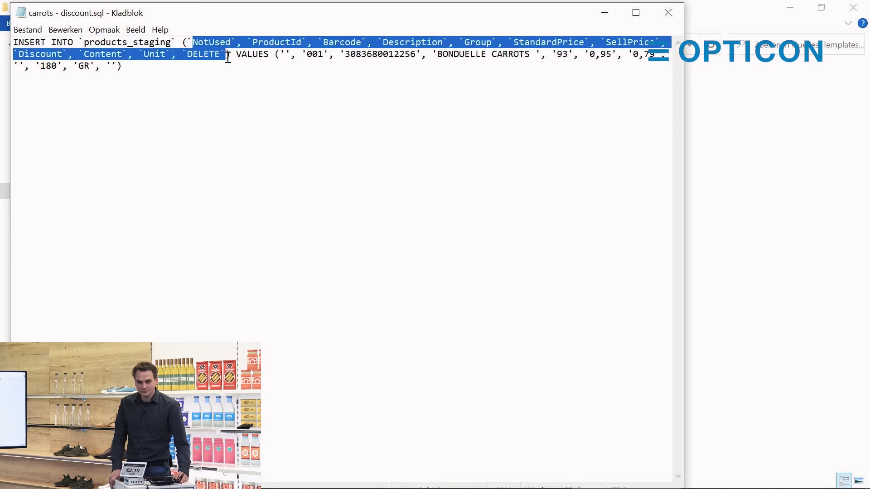
pyautogui.moveTo(284, 56); pyautogui.dragTo(292, 62)
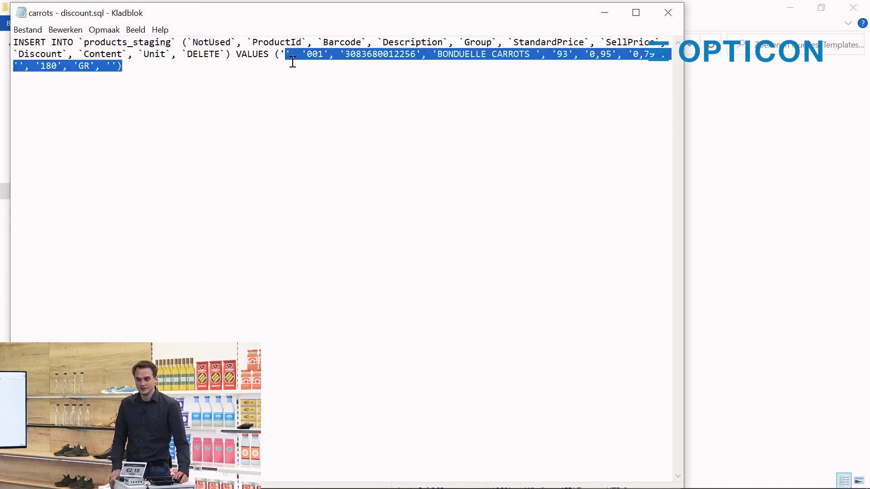
pyautogui.click(296, 66)
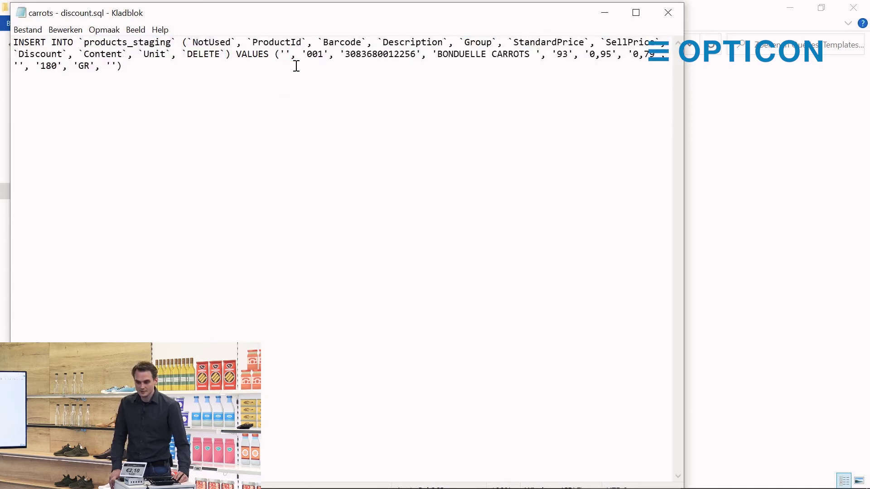
# Close the query file and paste carrots - discount.sql into the ESL Server Input folder.
pyautogui.click(667, 13)
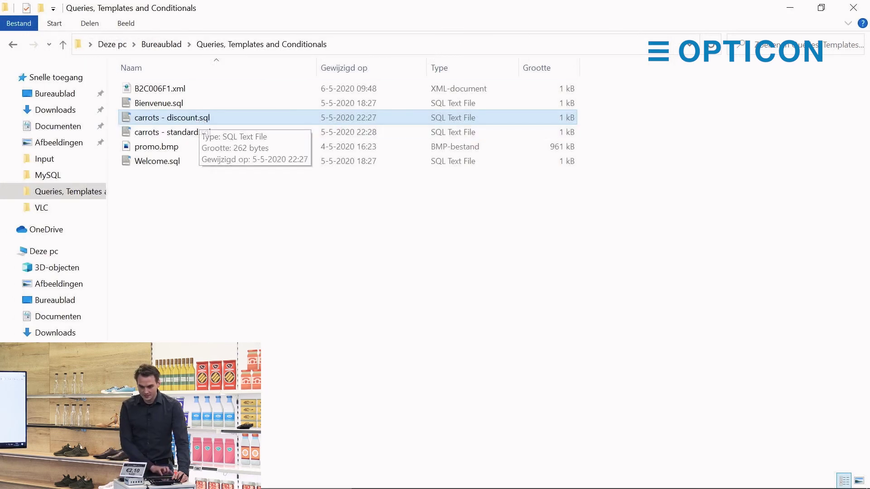
pyautogui.moveTo(182, 488)
pyautogui.click(44, 159)
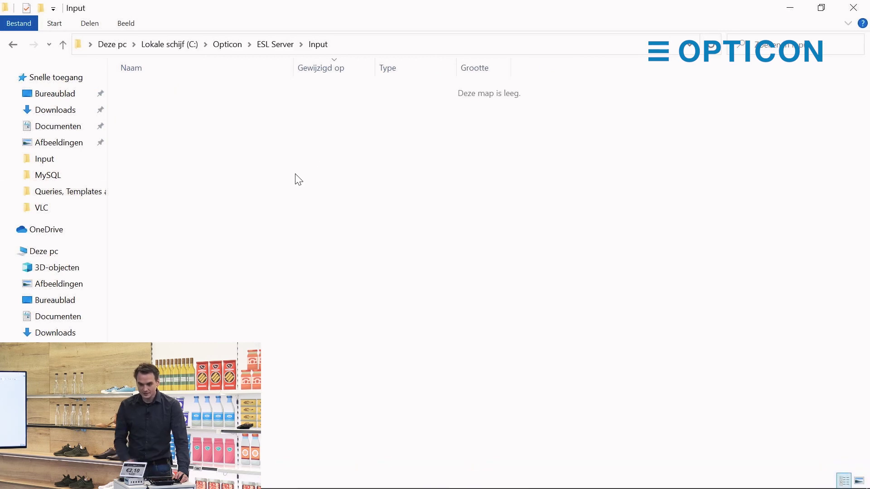
pyautogui.hotkey('ctrl', 'v')
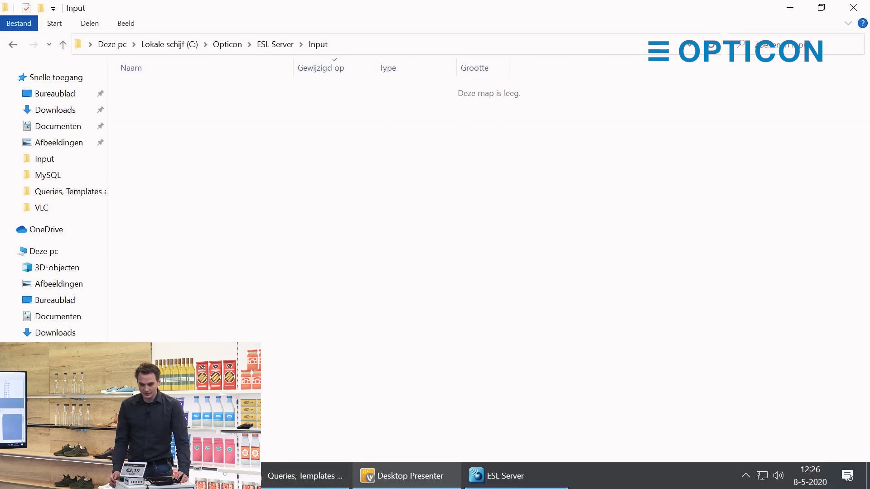
# In the Product grid, compare product 001's new 0,79 sell price against its 0,95 standard price.
pyautogui.click(505, 475)
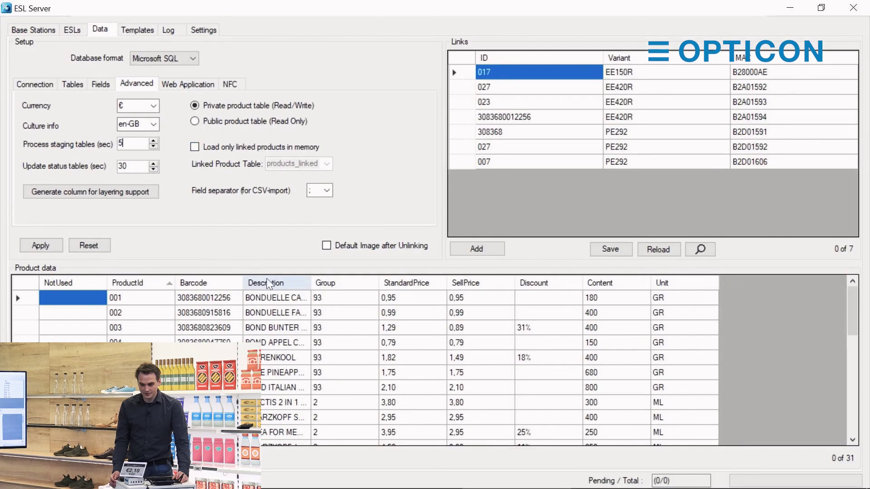
pyautogui.click(252, 300)
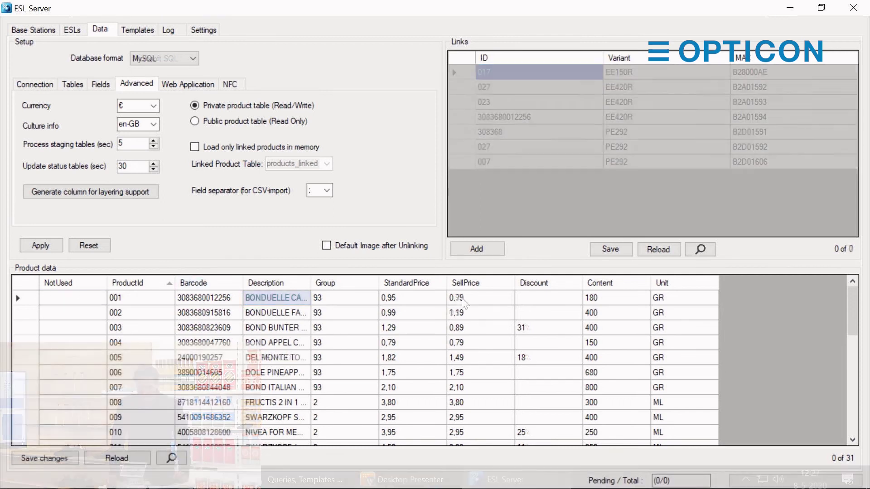
pyautogui.click(469, 303)
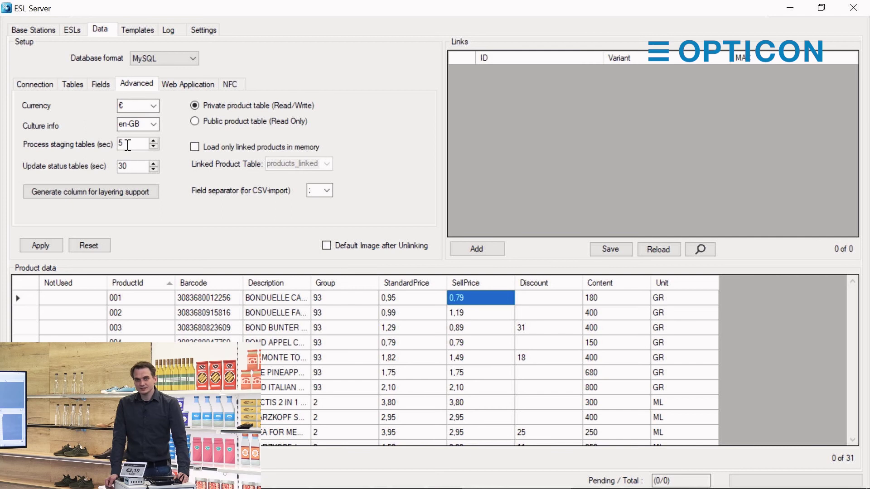
pyautogui.doubleClick(126, 144)
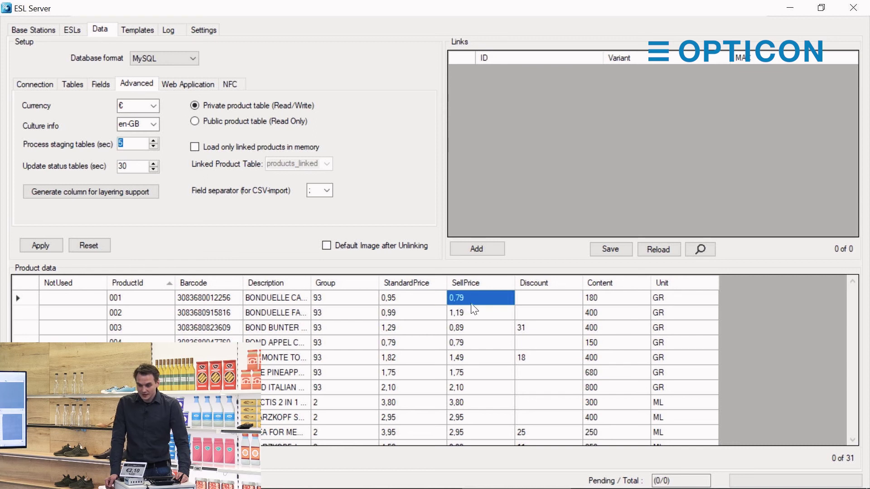
pyautogui.click(419, 313)
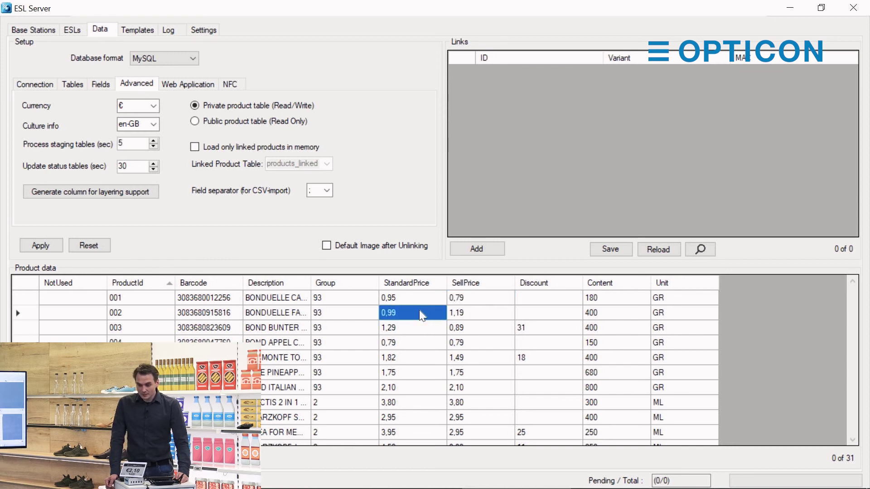
pyautogui.click(457, 302)
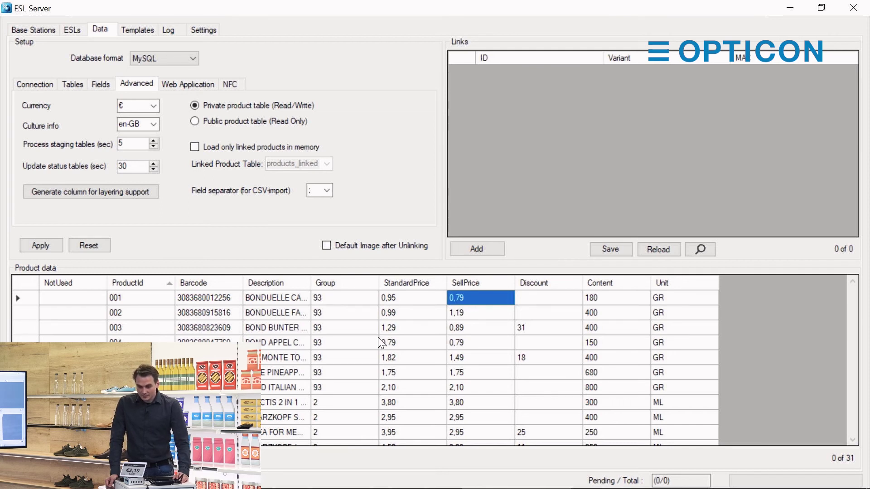
pyautogui.click(332, 328)
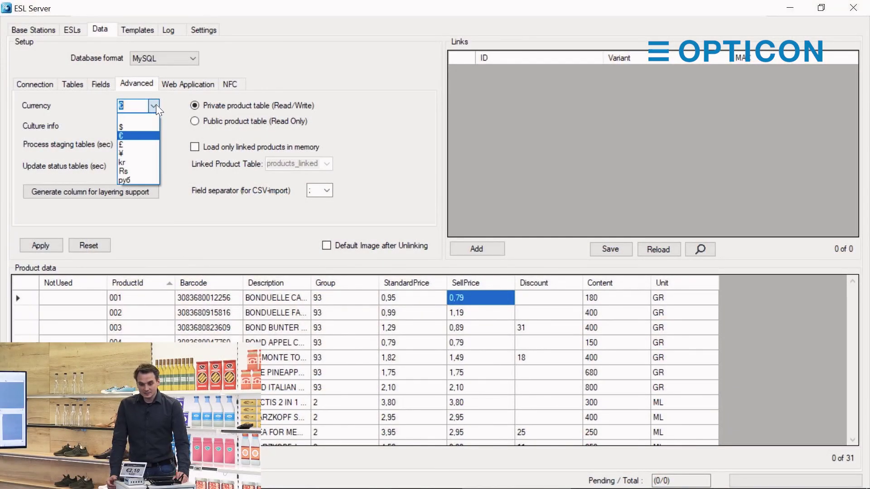
pyautogui.click(157, 104)
pyautogui.click(157, 122)
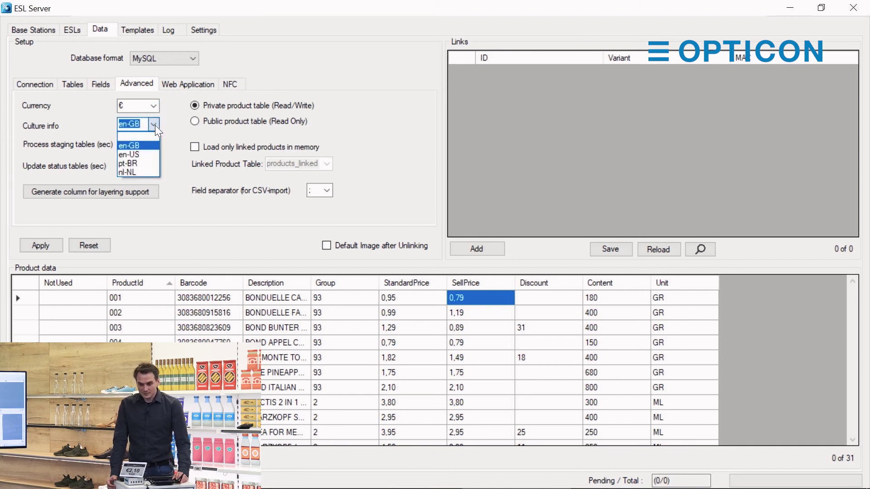
pyautogui.click(155, 125)
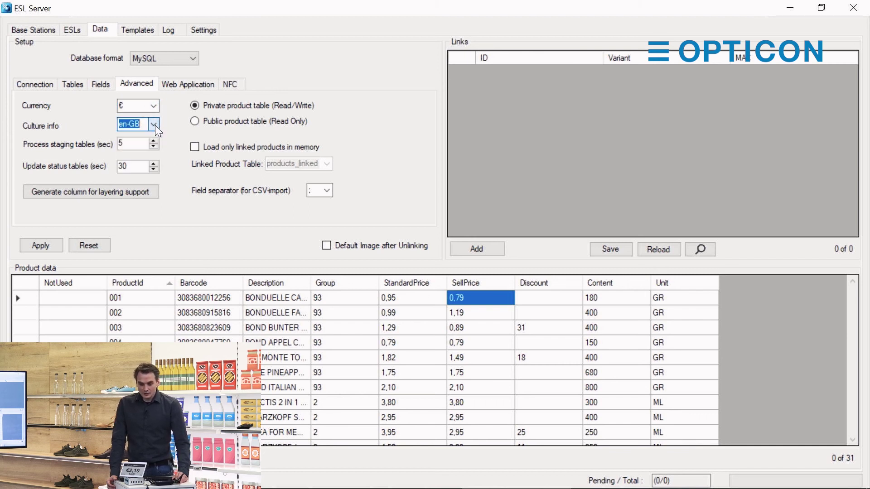
pyautogui.click(218, 104)
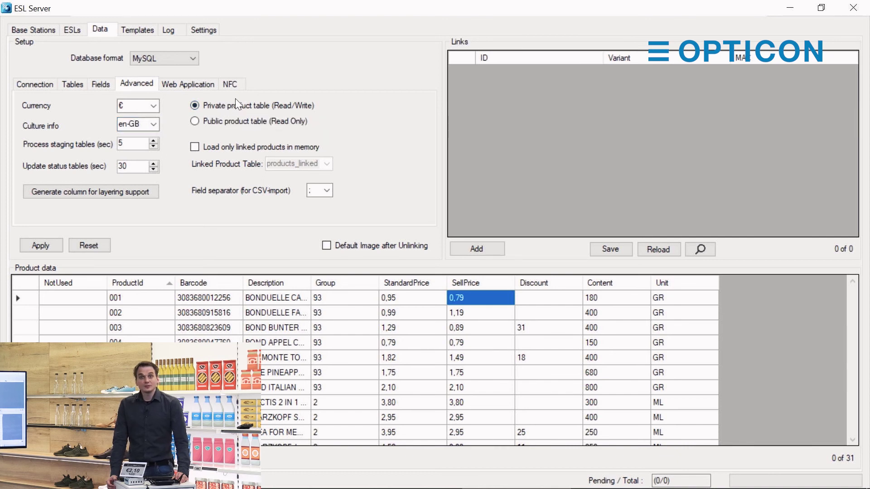
pyautogui.moveTo(242, 101)
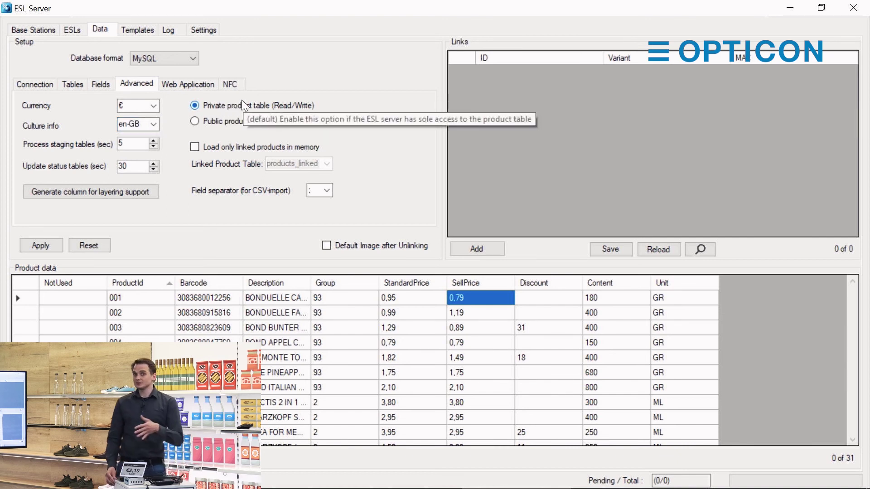